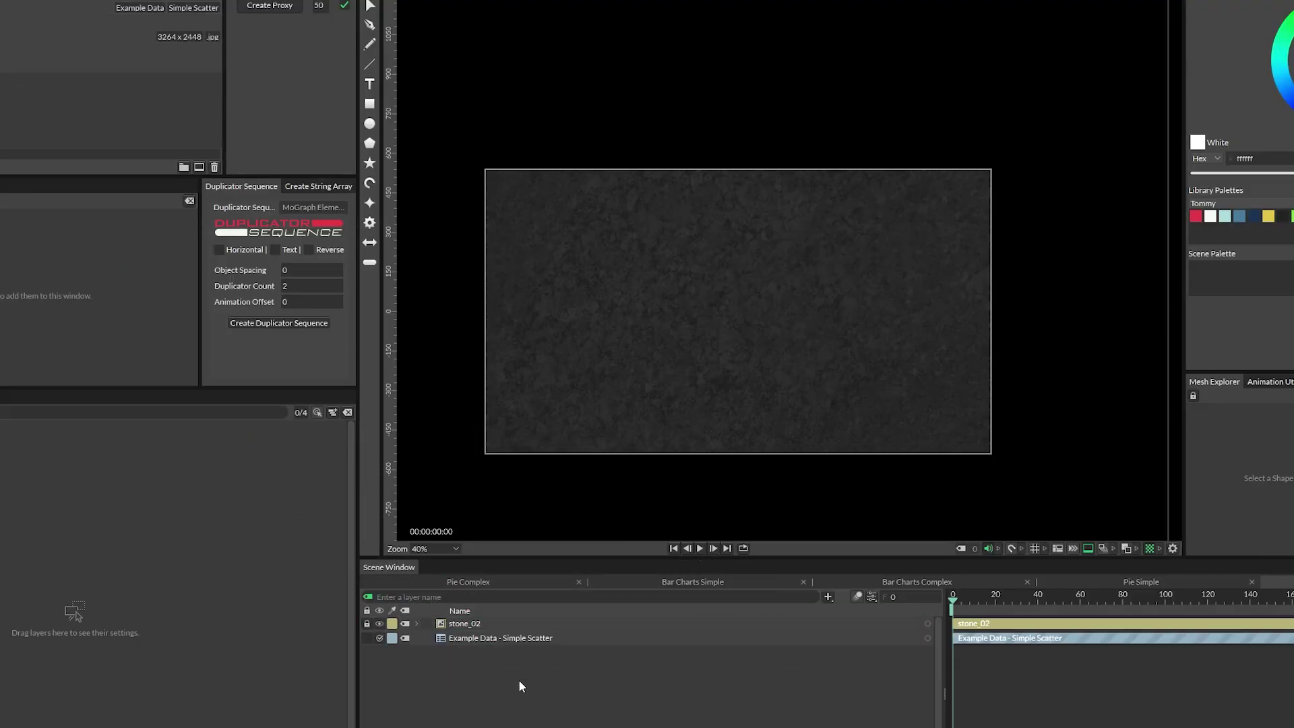
# Create Data and Days layers, style the labels Montserrat 32, and repeat them linearly by Row Count
pyautogui.moveTo(167, 7); pyautogui.dragTo(512, 653)
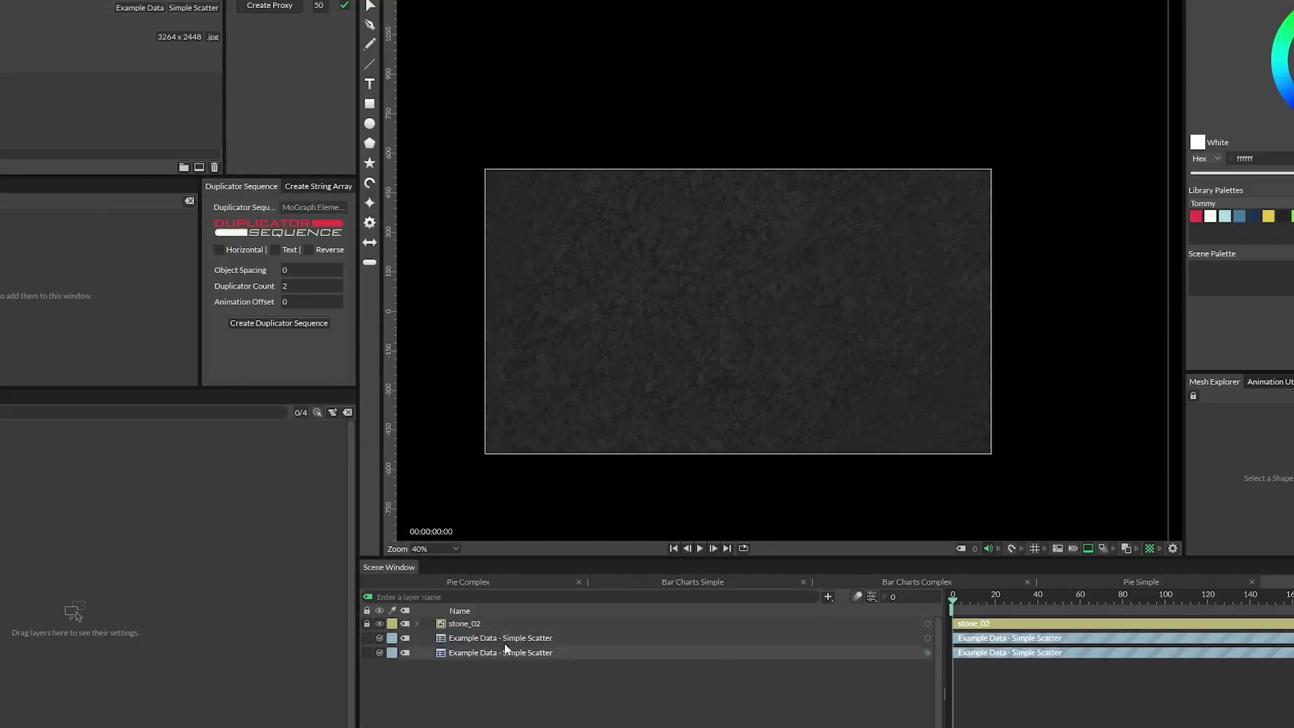
pyautogui.write('NAm')
pyautogui.write('es')
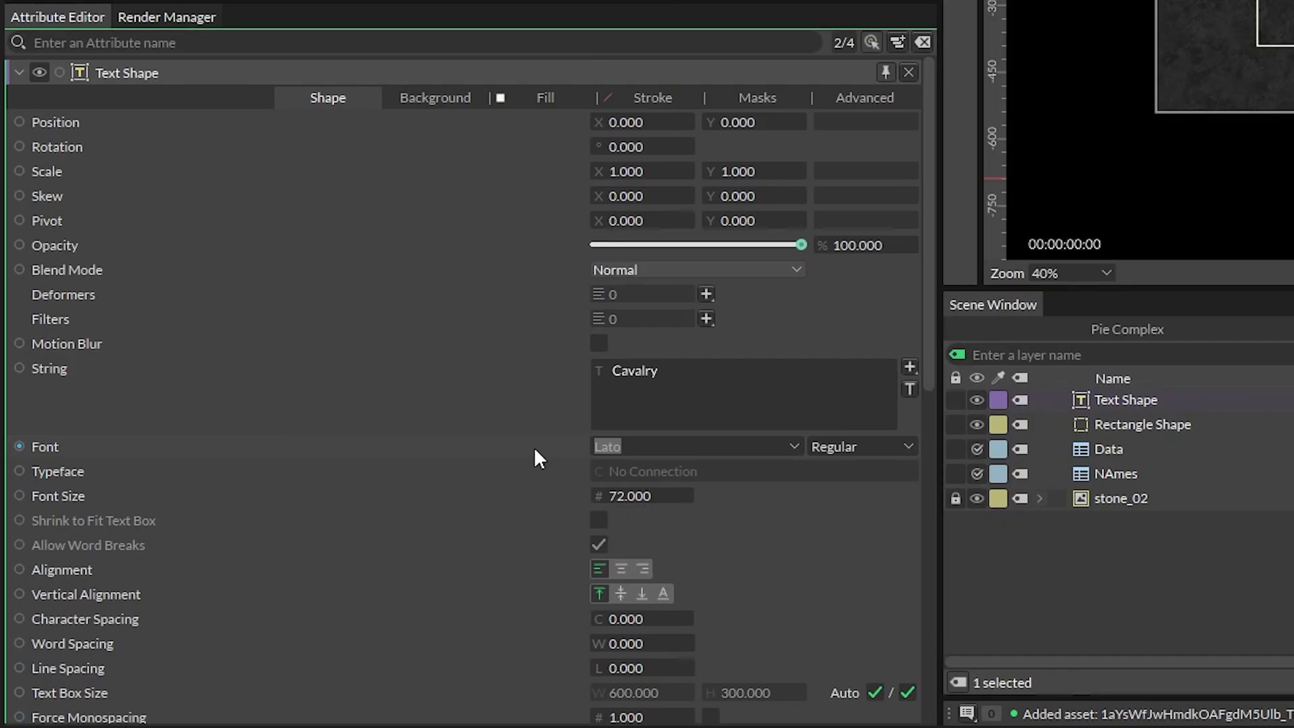
pyautogui.write('Montserrat')
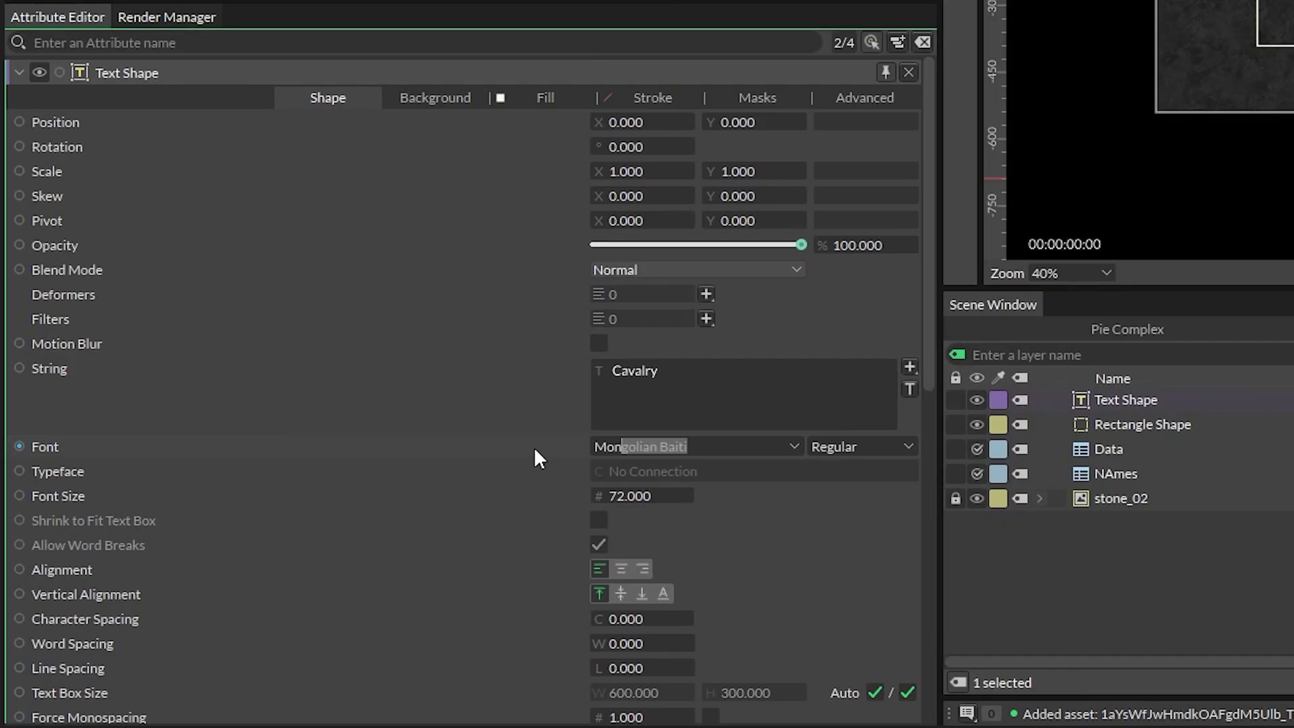
pyautogui.press('Return')
pyautogui.doubleClick(632, 496)
pyautogui.write('32')
pyautogui.press('Return')
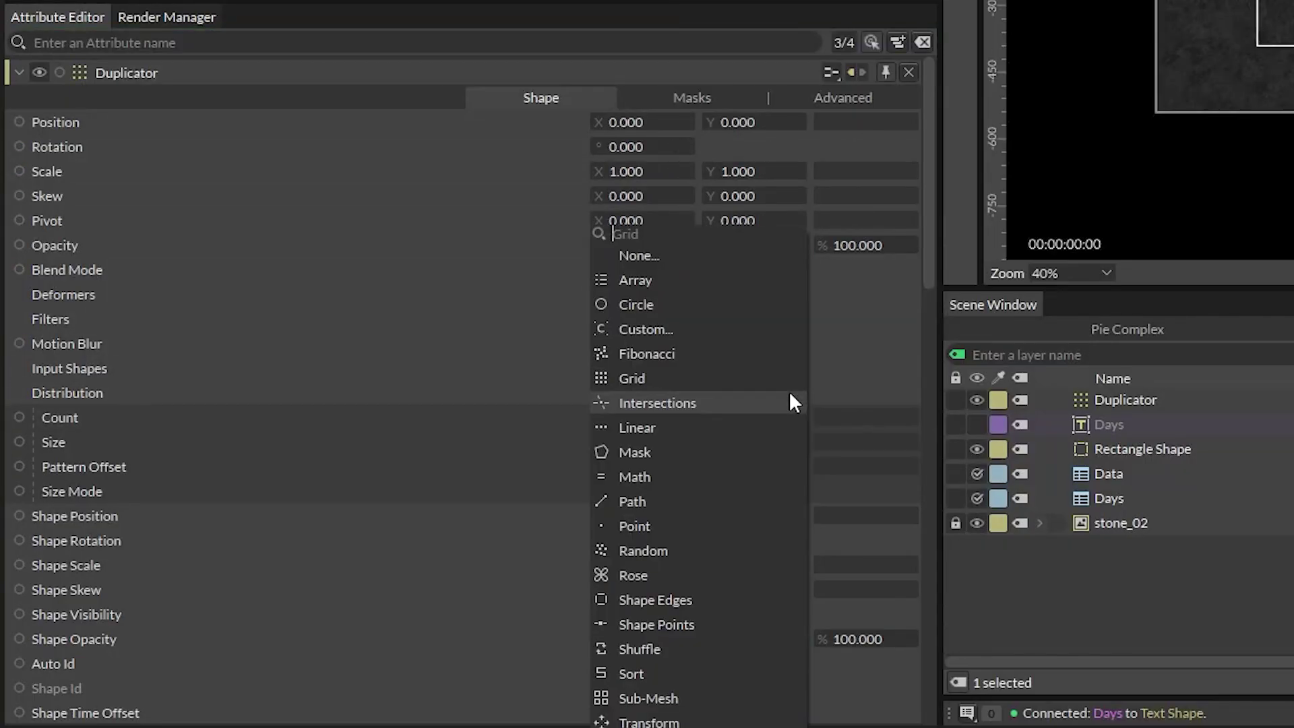
pyautogui.click(748, 424)
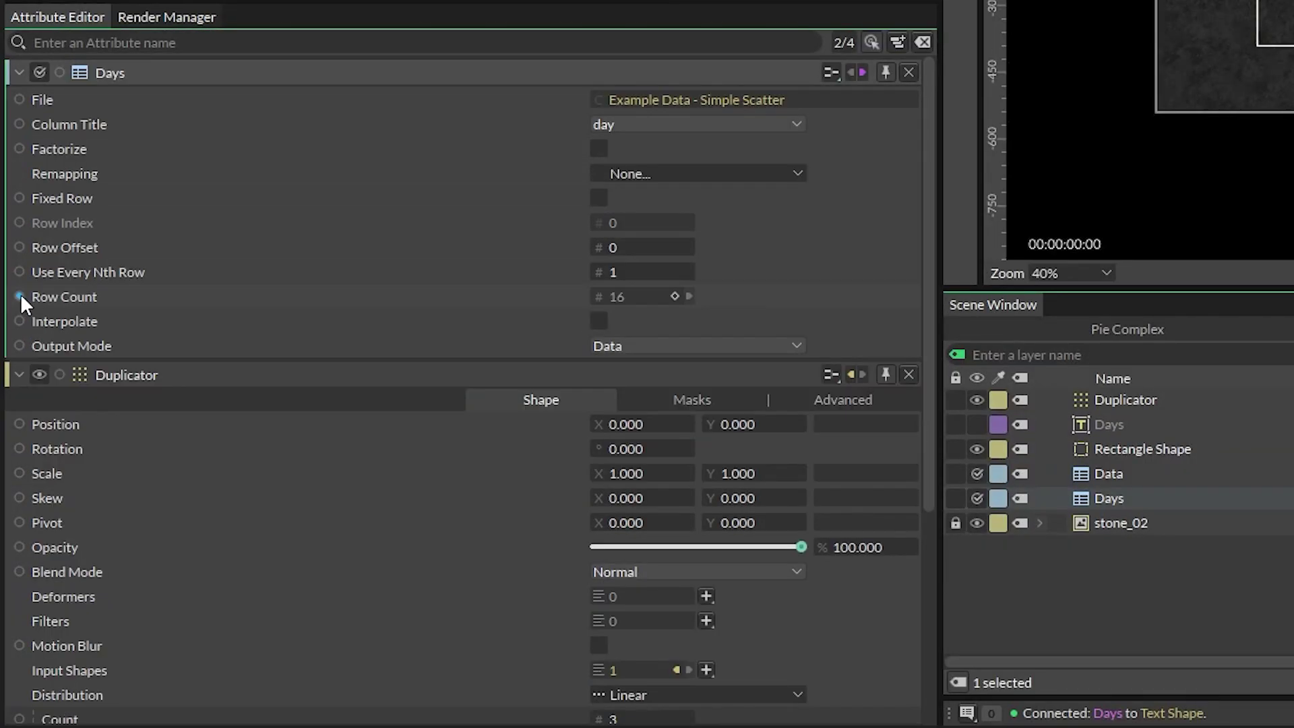
pyautogui.moveTo(21, 295); pyautogui.dragTo(624, 681)
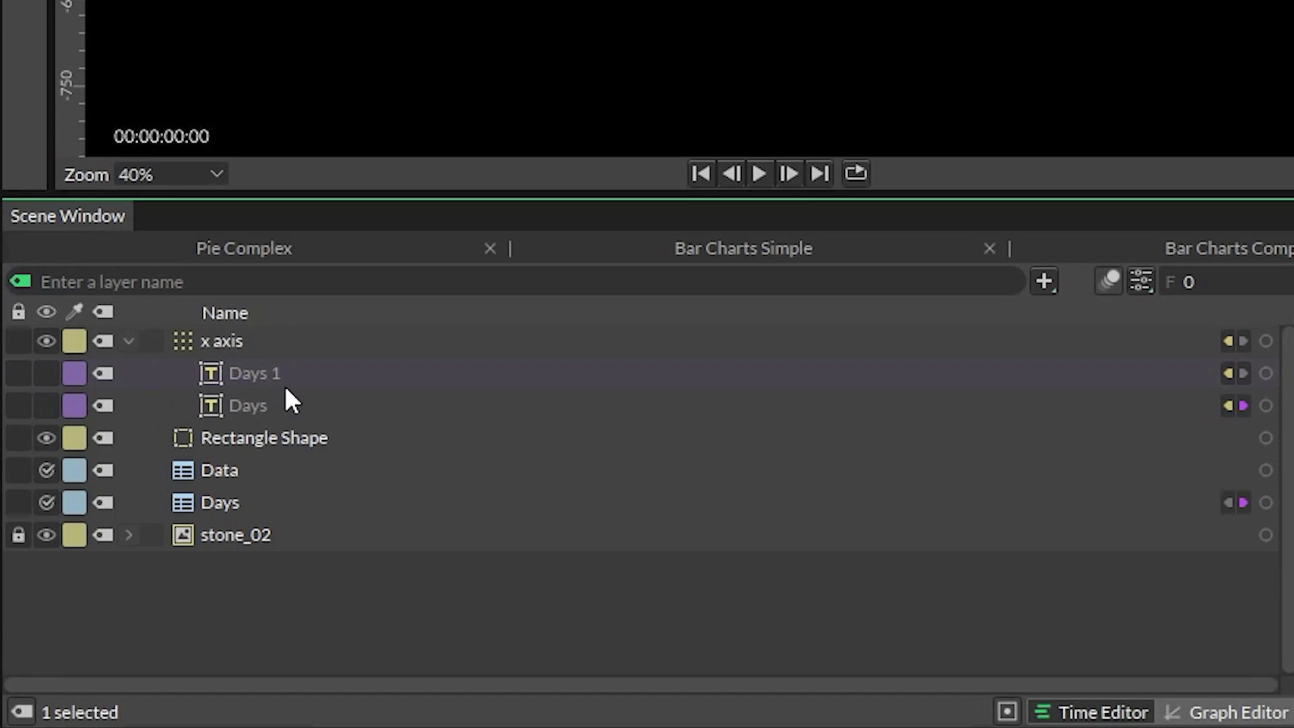
# Move the copied Days label to the top, rename it Amount, and set a 50, 50 dash pattern
pyautogui.moveTo(253, 372); pyautogui.dragTo(237, 337)
pyautogui.doubleClick(236, 339)
pyautogui.write('Am')
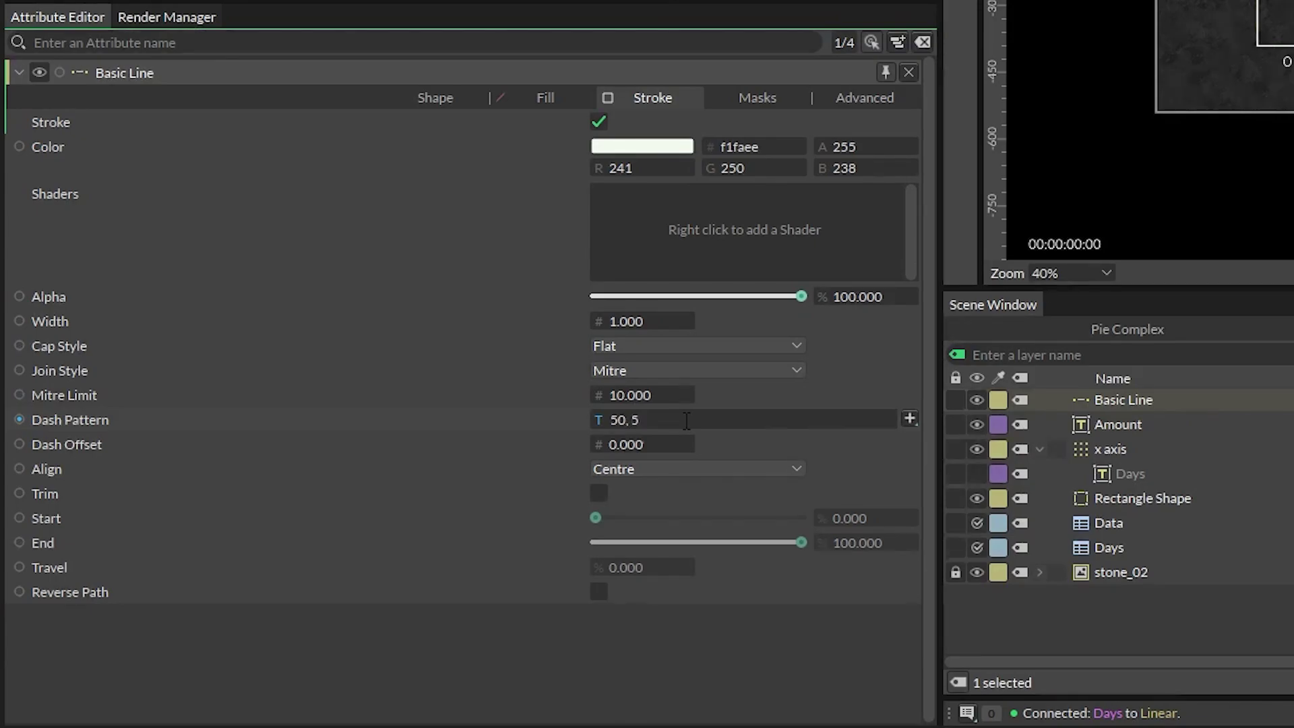
pyautogui.write('0')
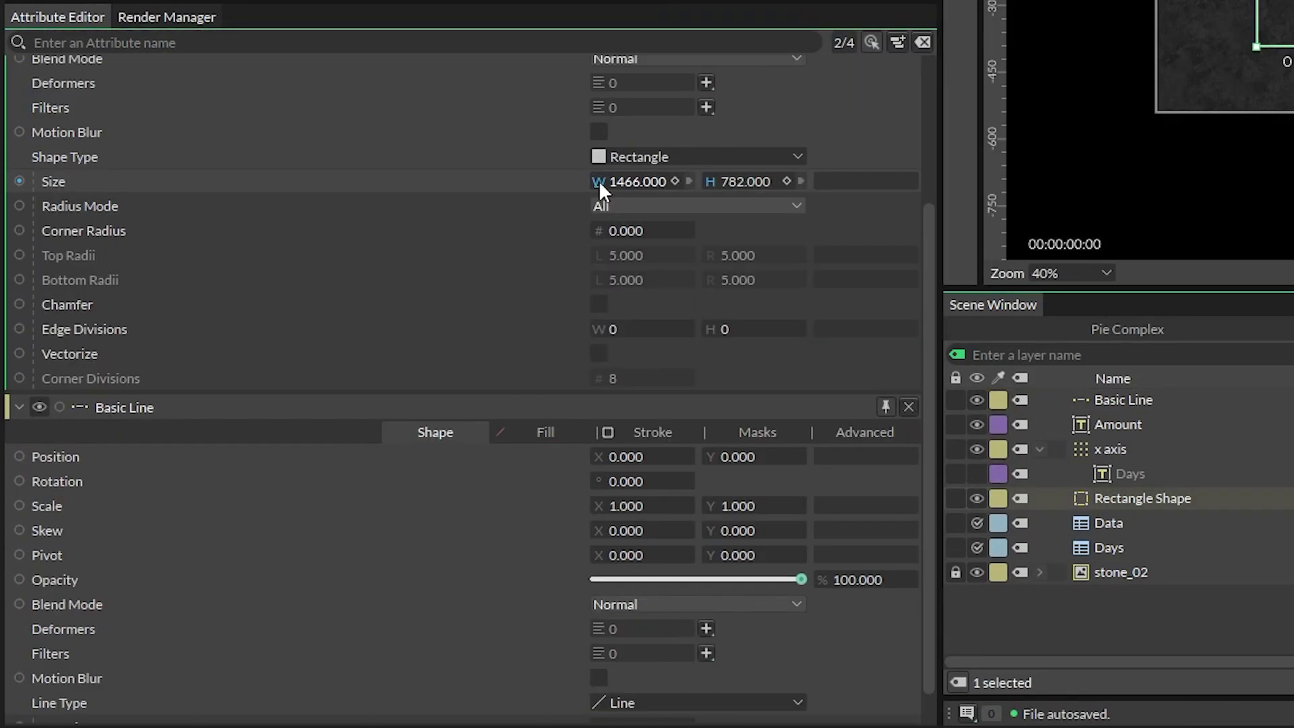
# Link the line length to the rectangle size and group the gridline with the Amount label
pyautogui.moveTo(598, 181); pyautogui.dragTo(647, 687)
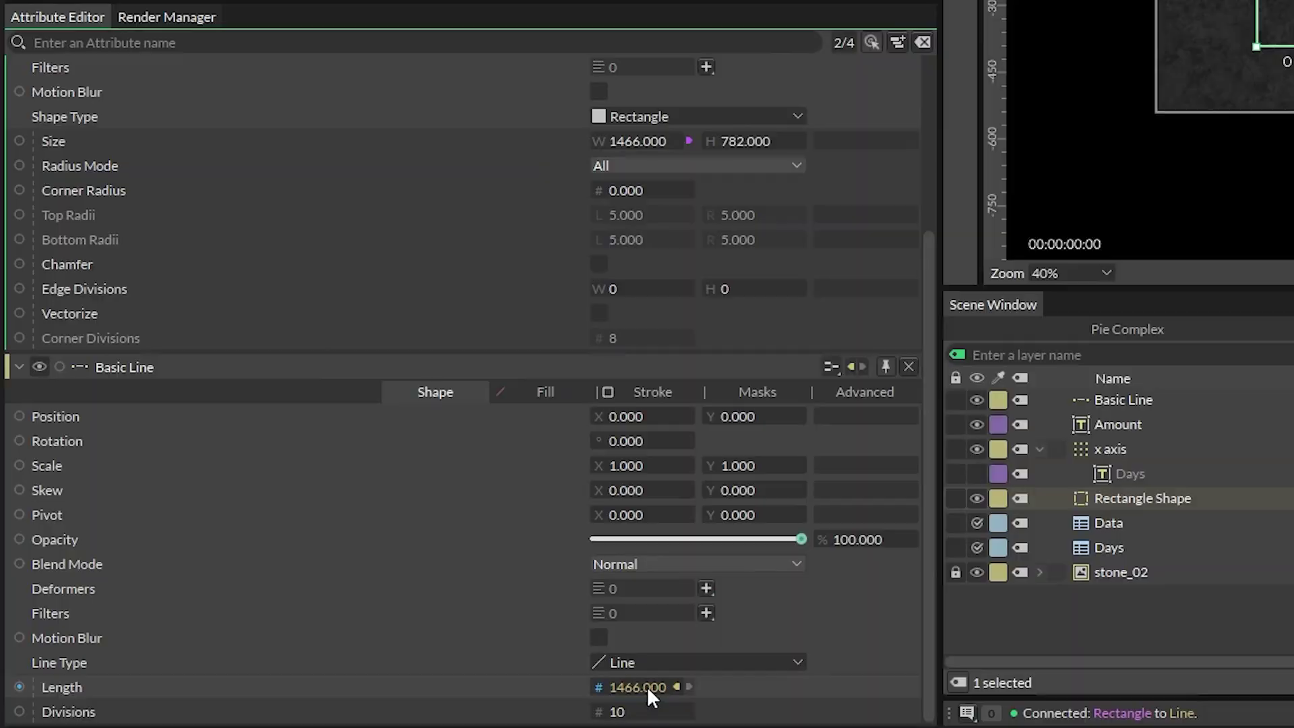
pyautogui.click(1133, 400)
pyautogui.hotkey('ctrl', 'g')
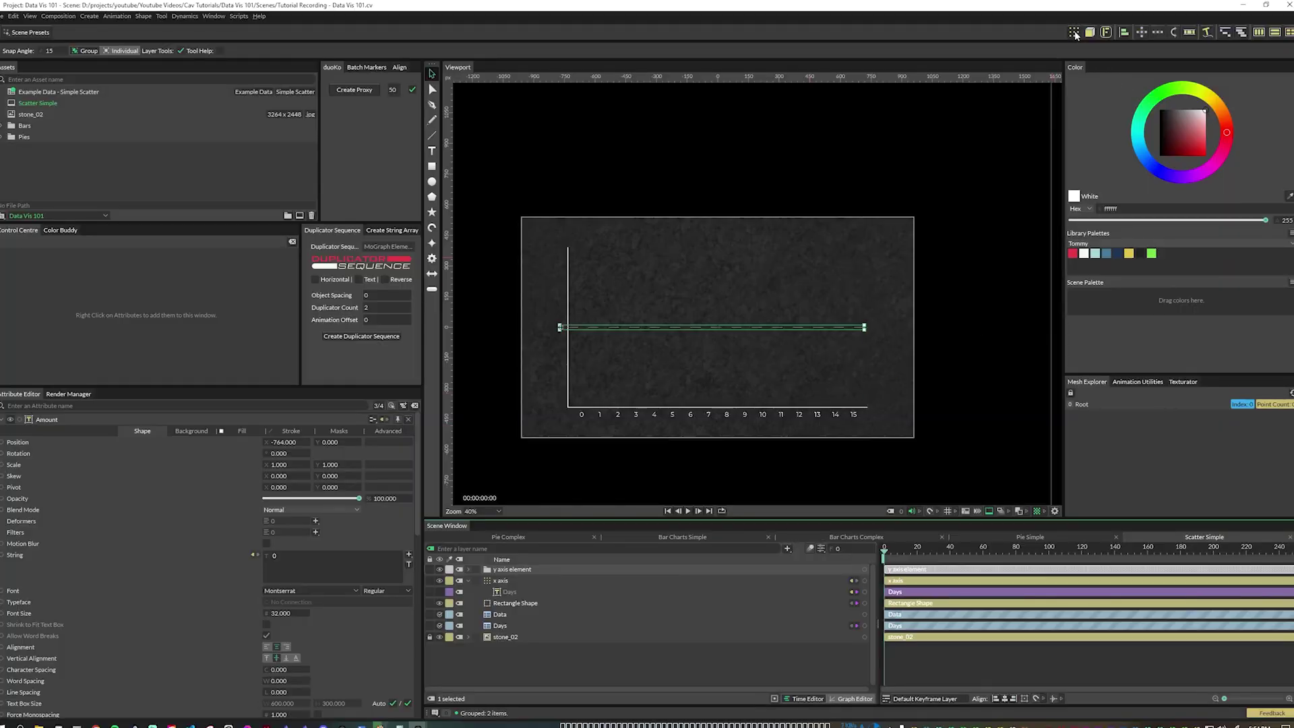
# Repeat the gridline group with a Duplicator using Linear distribution in the Vertical direction
pyautogui.click(1074, 32)
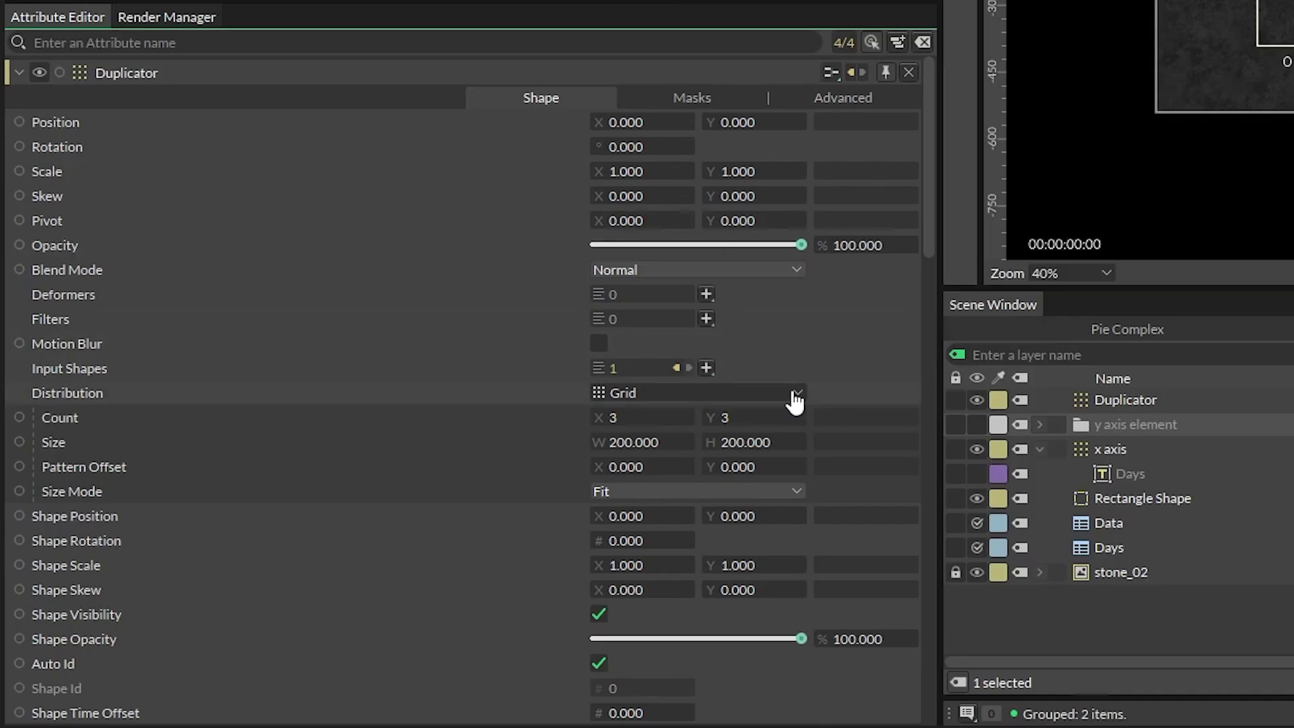
pyautogui.click(795, 397)
pyautogui.click(769, 425)
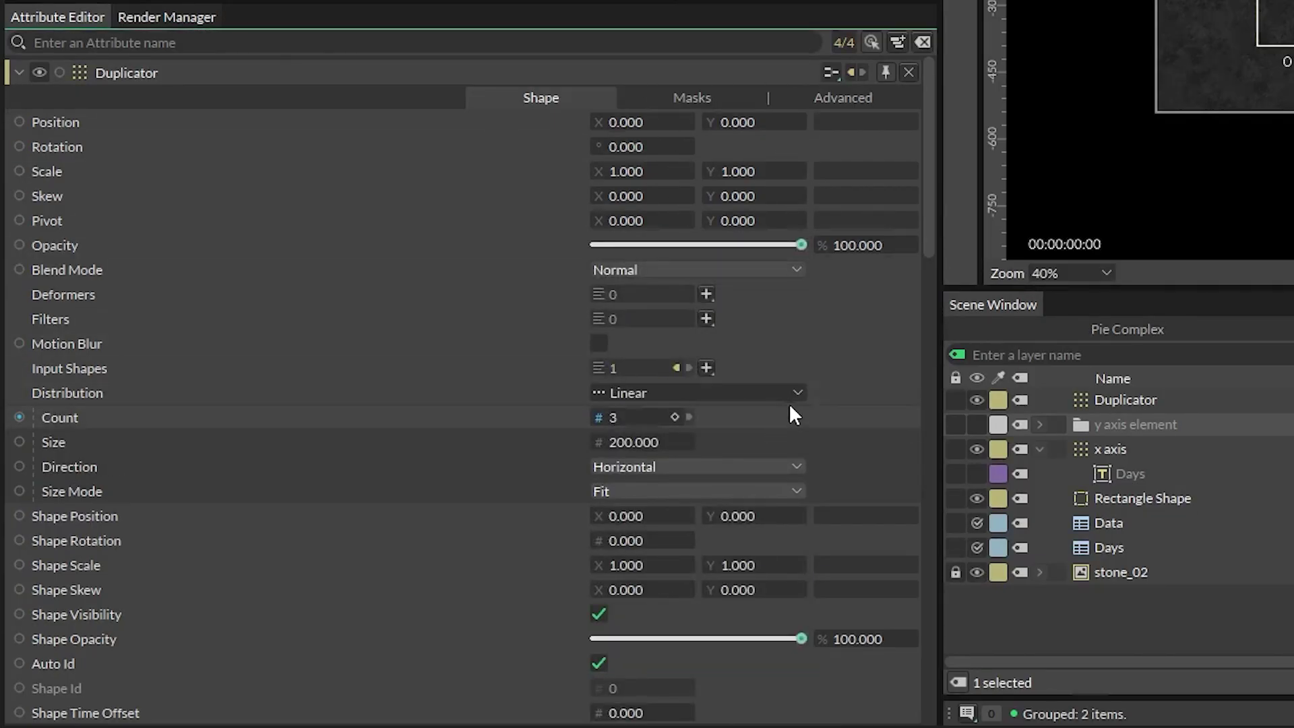
pyautogui.click(674, 465)
pyautogui.click(651, 491)
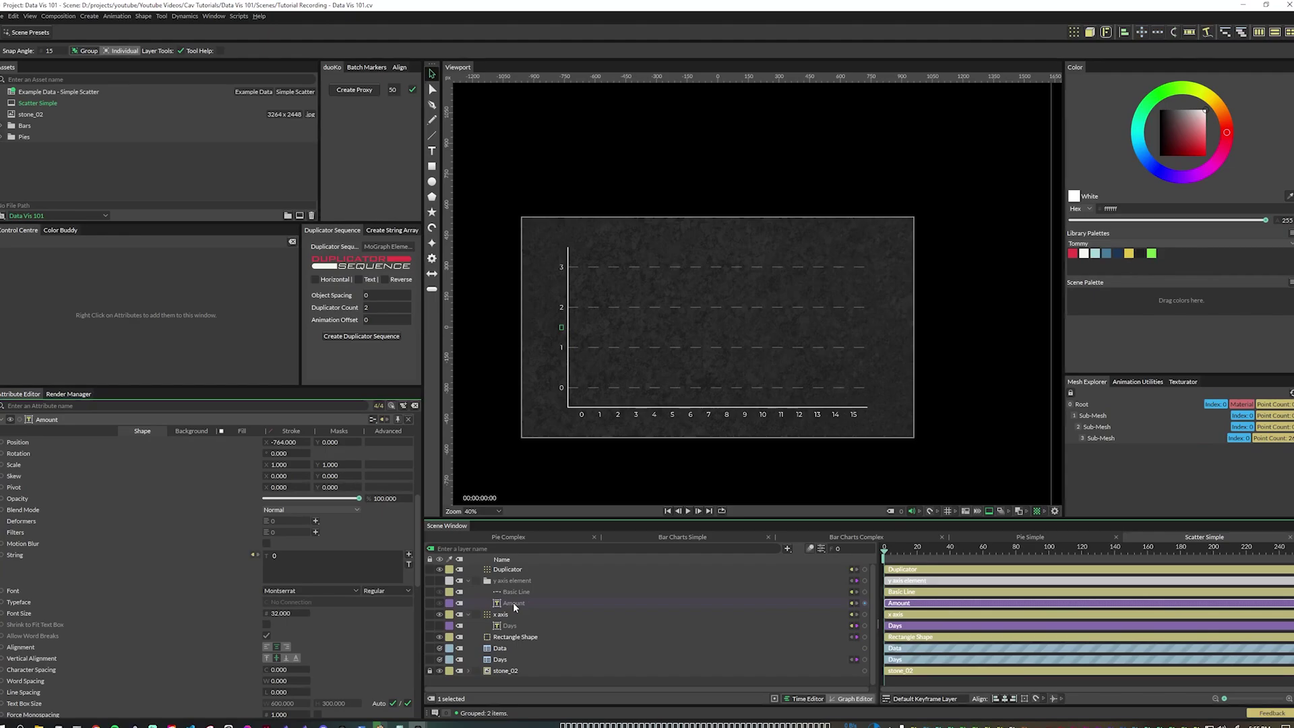
# Check the =MAX(B2:B50) formula in cell C2 of the Example Data spreadsheet
pyautogui.hotkey('alt', 'Tab')
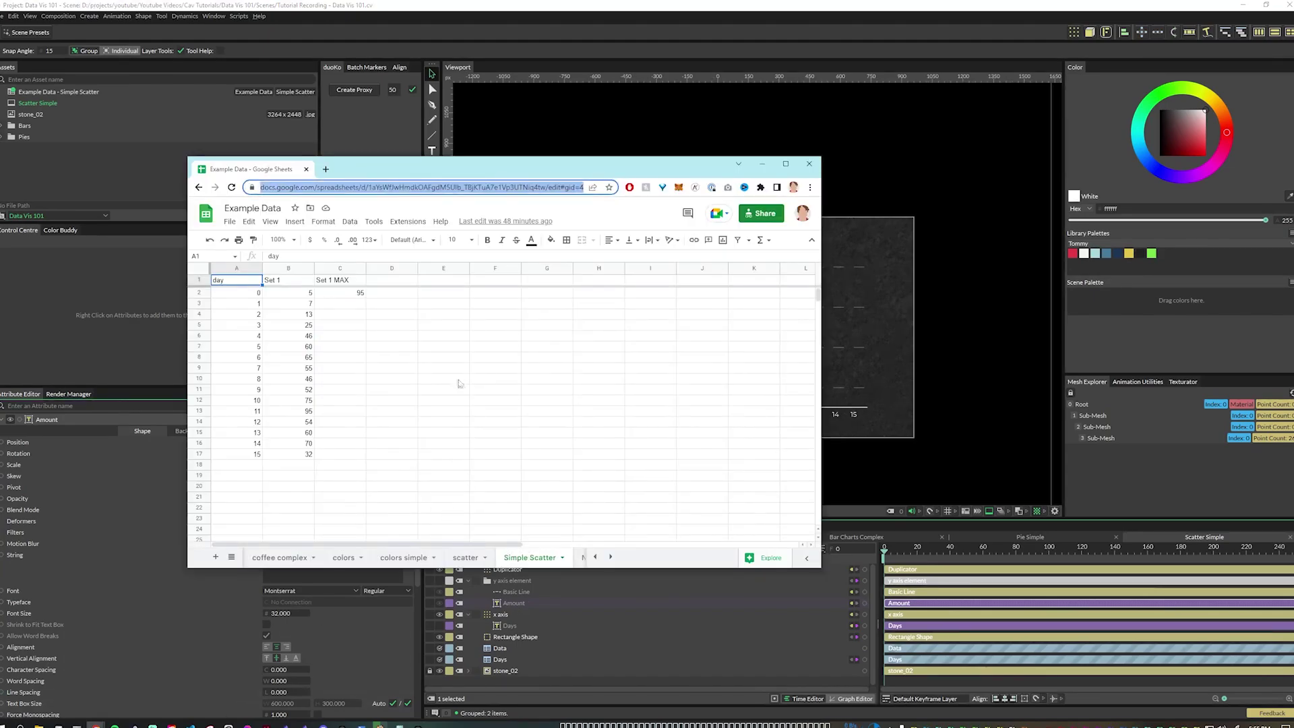
pyautogui.click(353, 295)
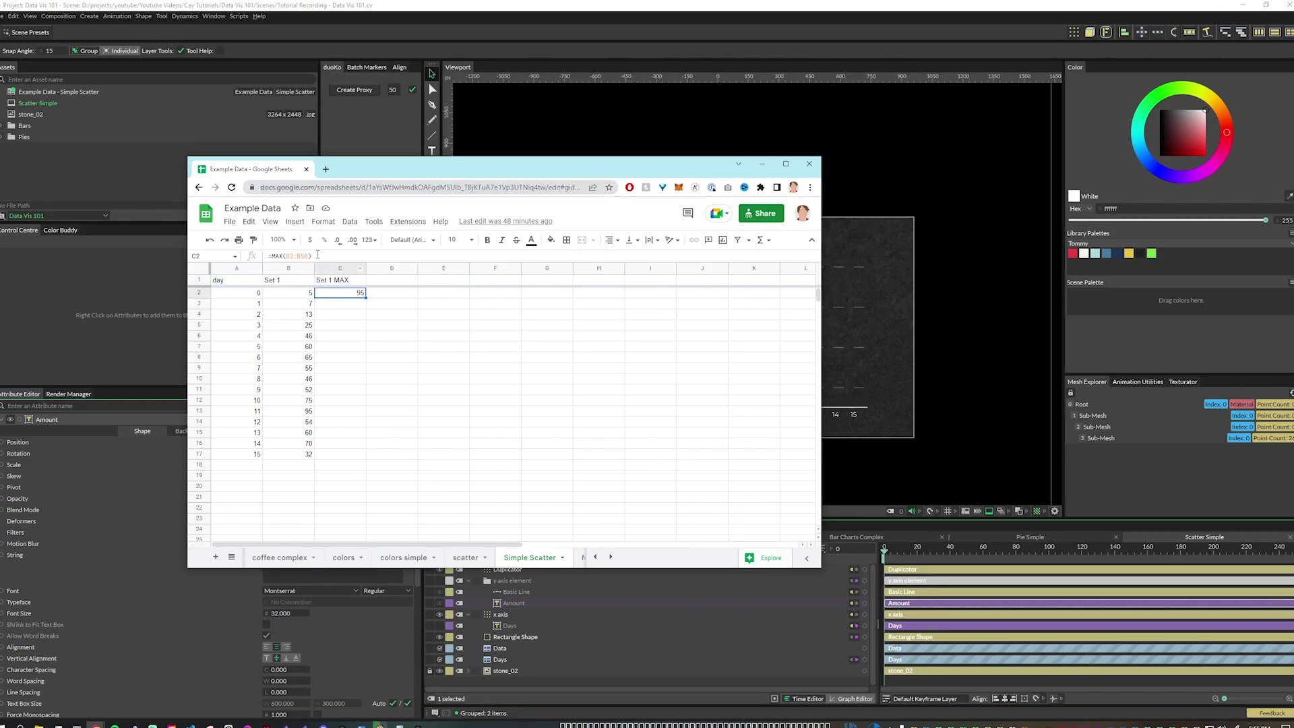
pyautogui.moveTo(311, 256); pyautogui.dragTo(262, 258)
# Duplicate Data as 'y axis MAX', reading the Set 1 MAX column with Fixed Row on
pyautogui.click(503, 649)
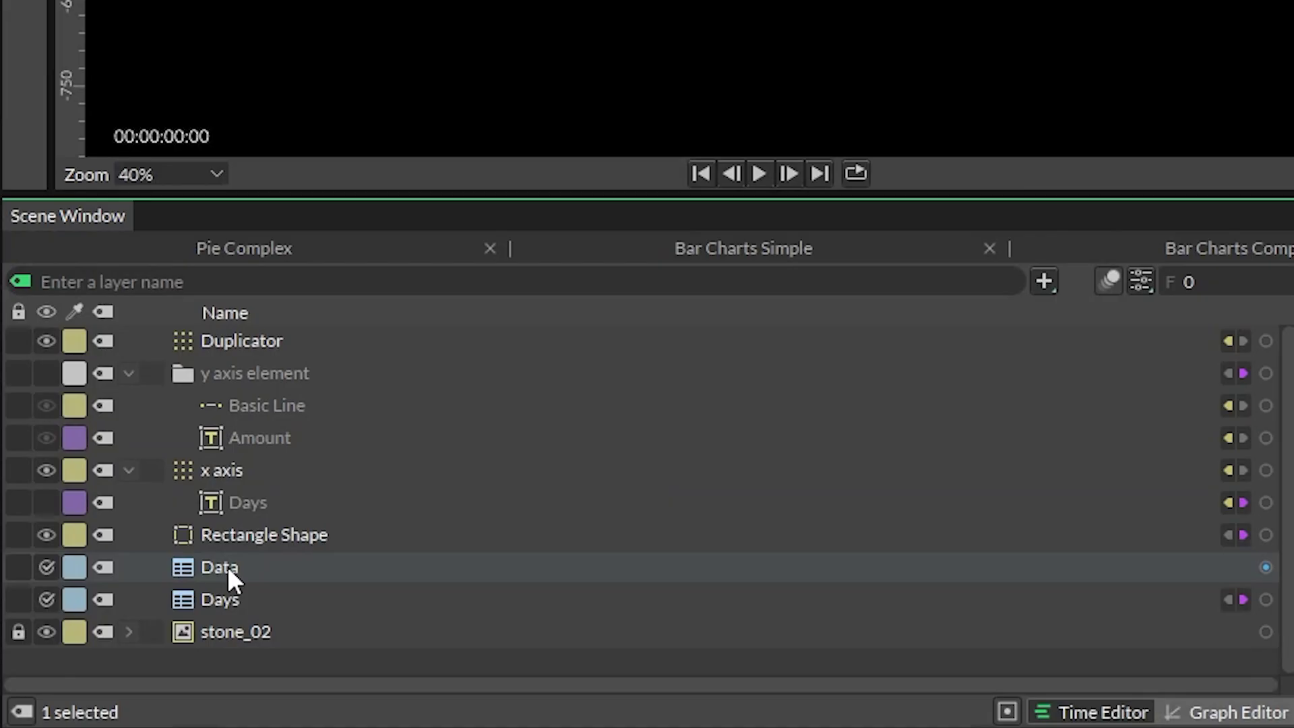
pyautogui.hotkey('ctrl', 'd')
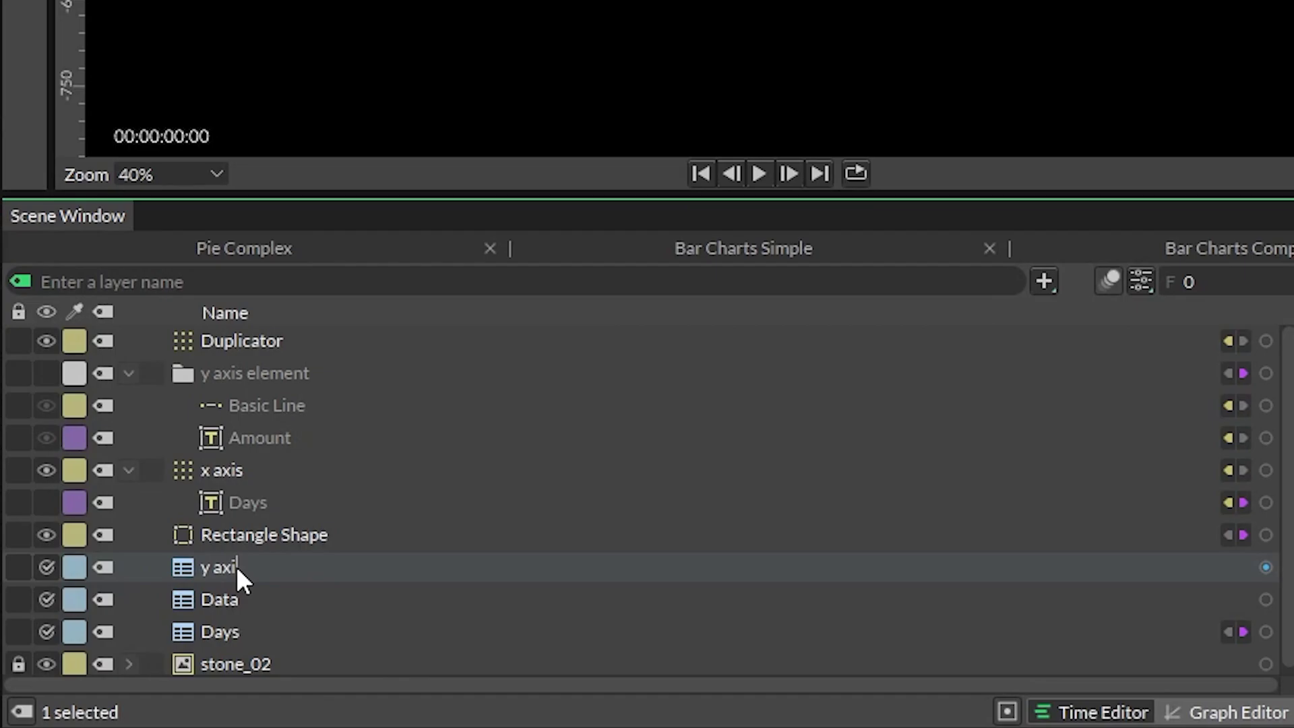
pyautogui.click(236, 566)
pyautogui.write('y axis MAX')
pyautogui.press('Return')
pyautogui.click(709, 120)
pyautogui.click(694, 148)
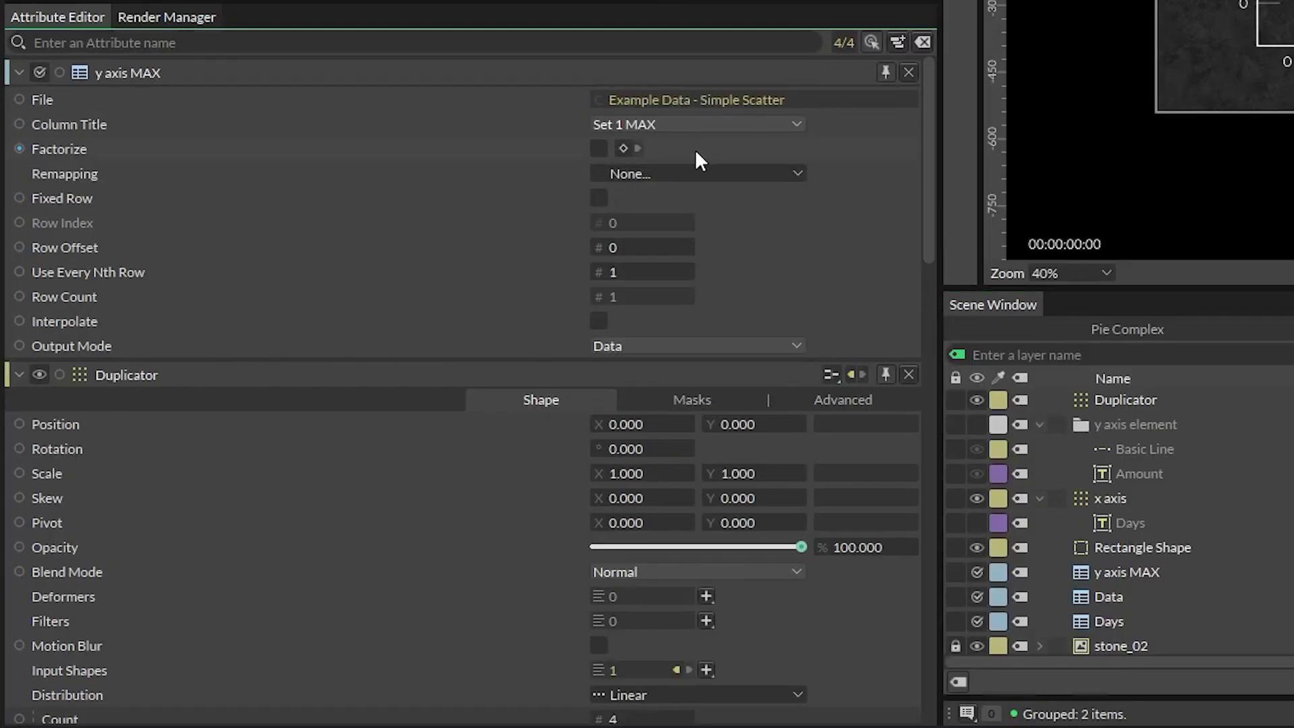
pyautogui.click(599, 198)
# Give the Amount label a String Generator with Precision 0 and Padding 0, driven by the Number Range
pyautogui.click(1159, 471)
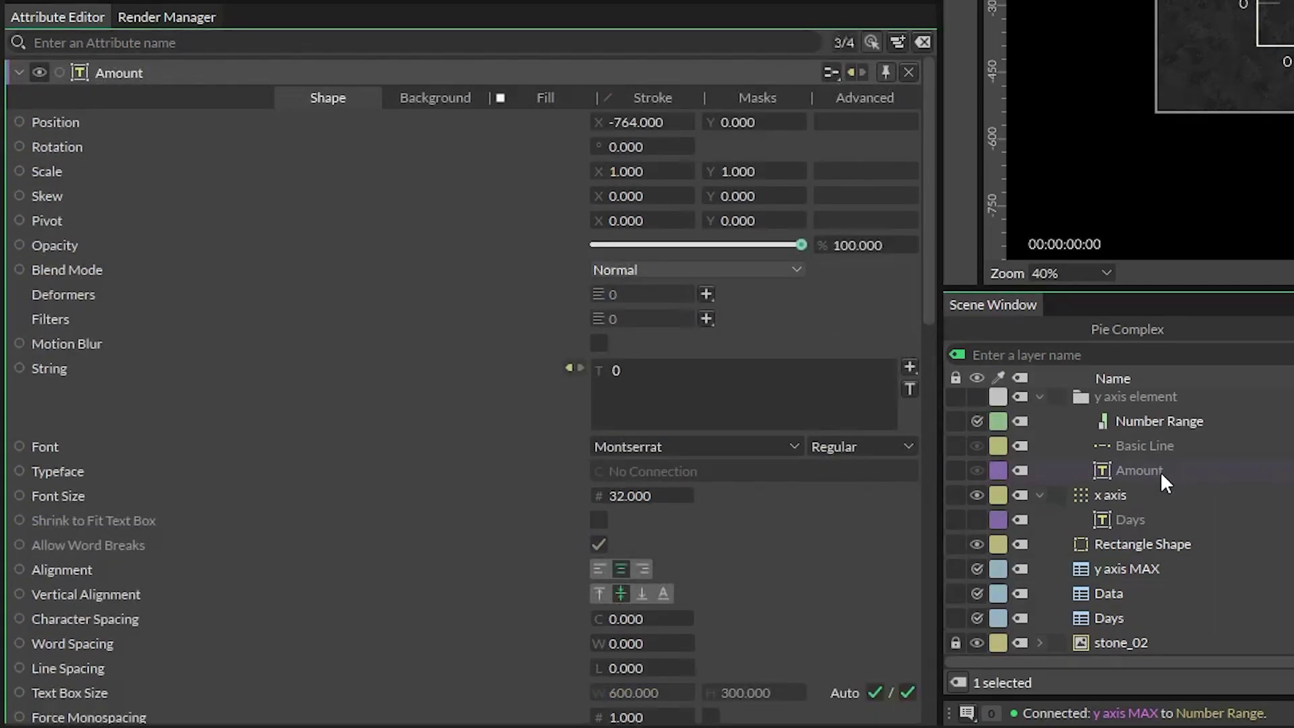
pyautogui.click(908, 366)
pyautogui.click(956, 386)
pyautogui.click(624, 149)
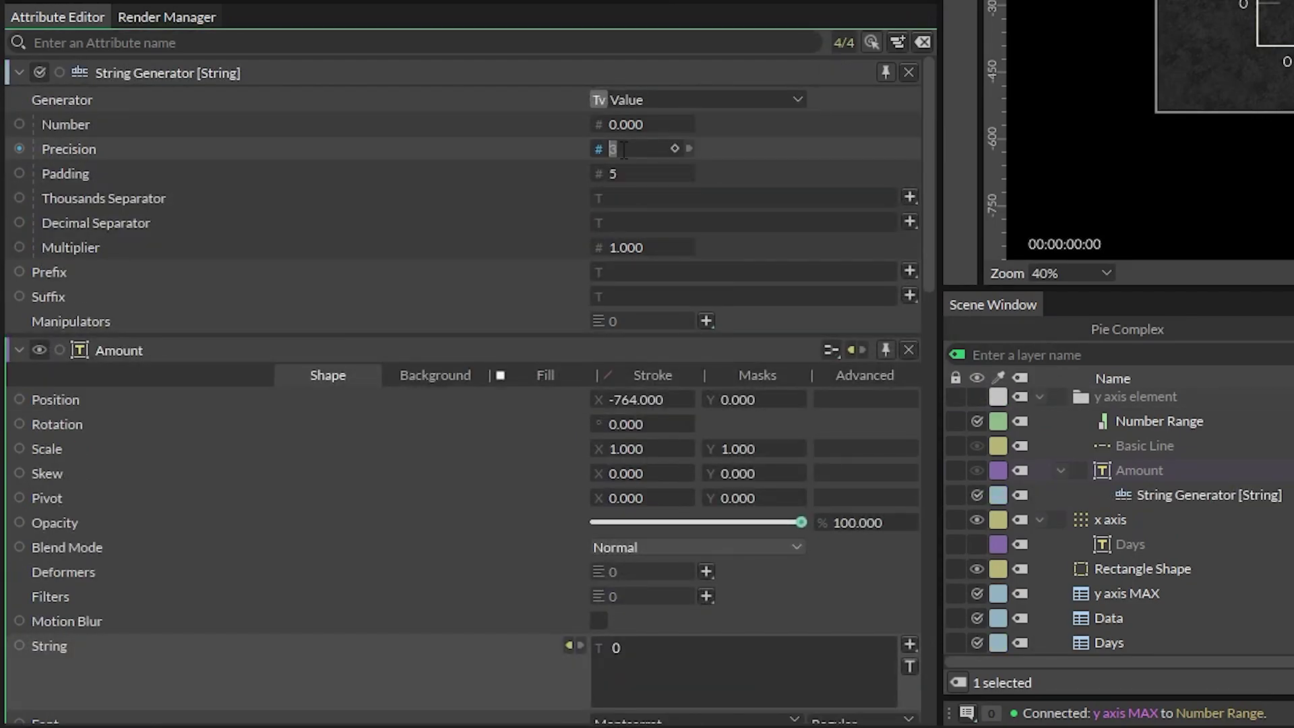
pyautogui.click(633, 174)
pyautogui.write('0')
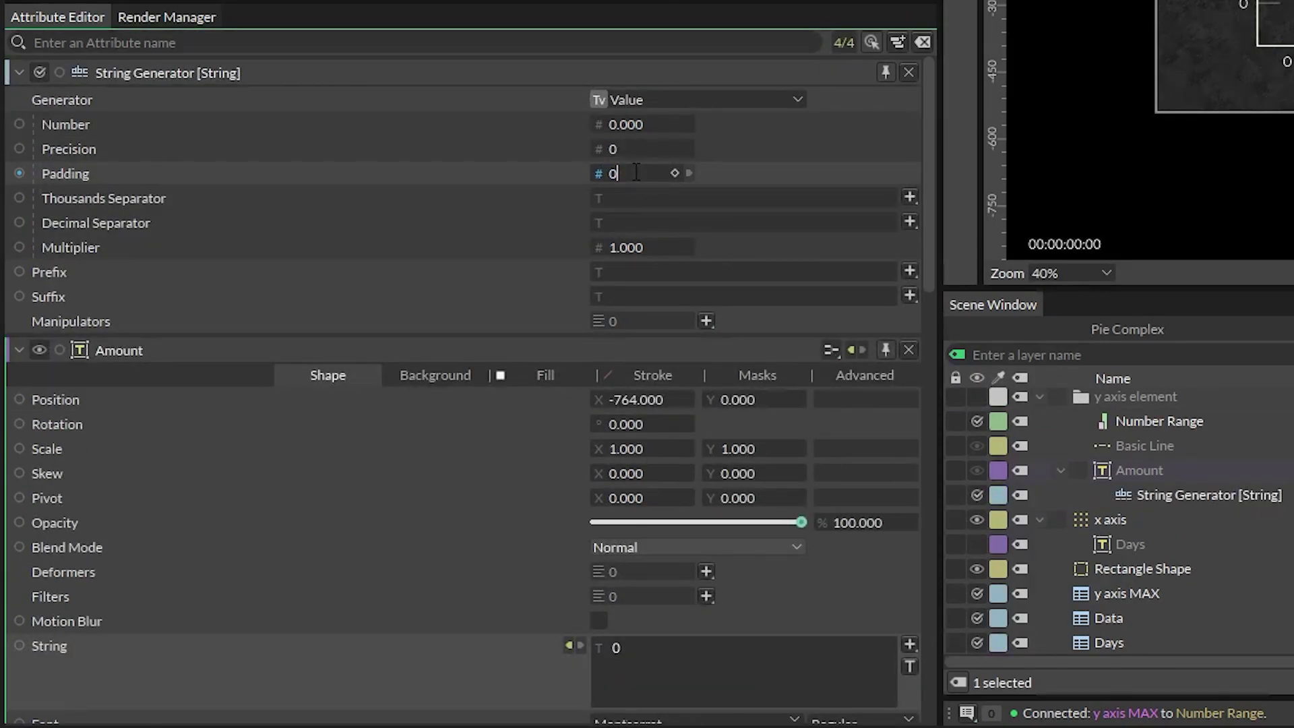
pyautogui.click(630, 173)
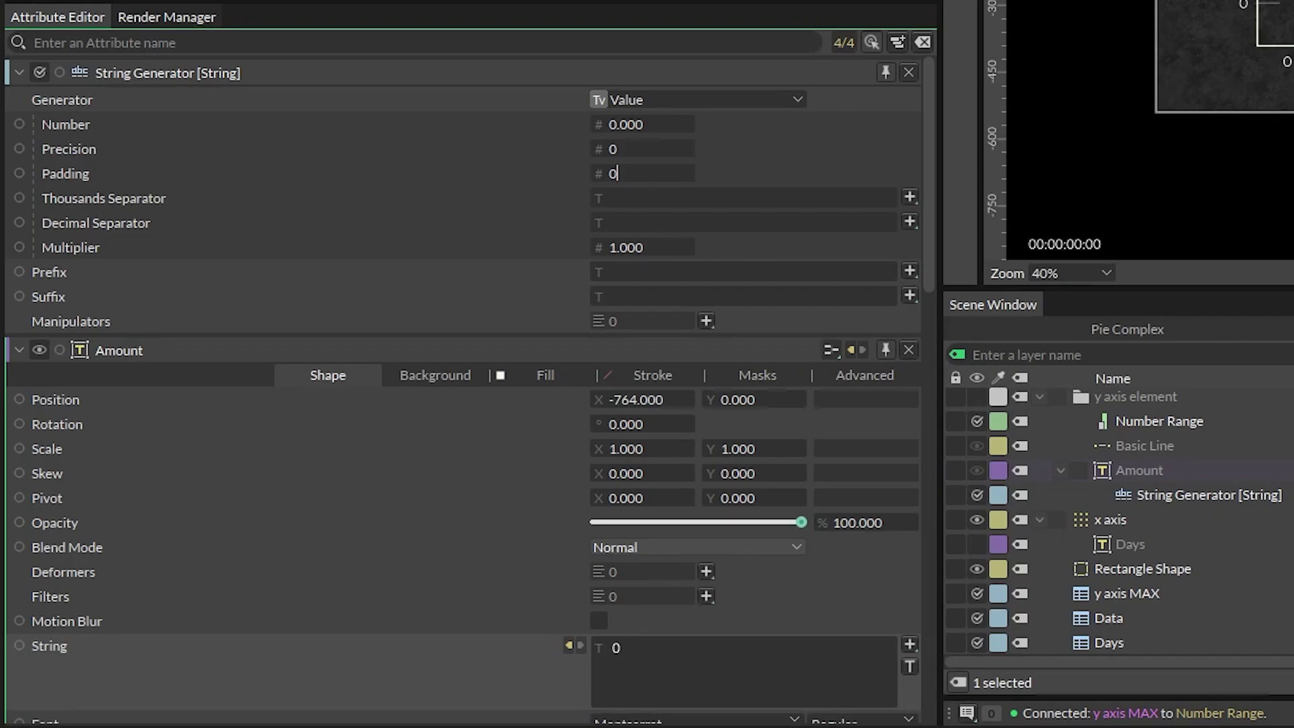
pyautogui.moveTo(1158, 420); pyautogui.dragTo(645, 123)
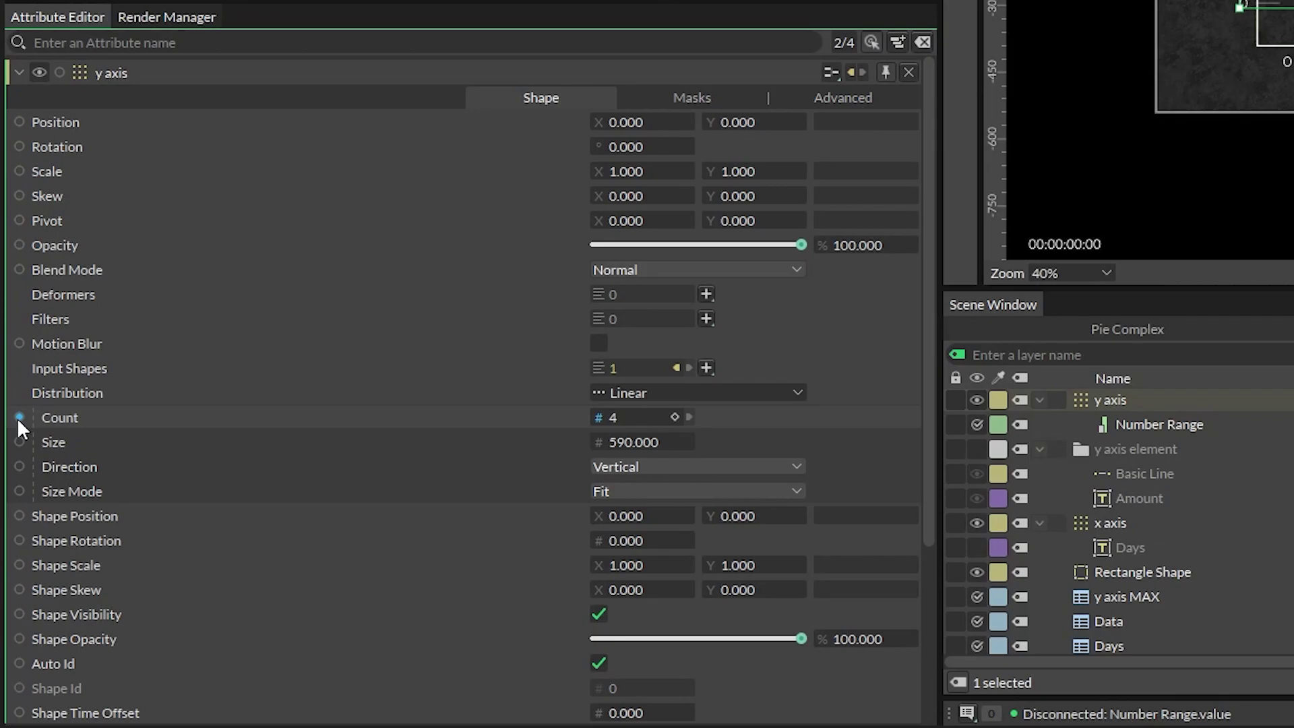
# Link the gridline count to the Number Range and give Source Maximum a -1 expression
pyautogui.moveTo(18, 418); pyautogui.dragTo(657, 562)
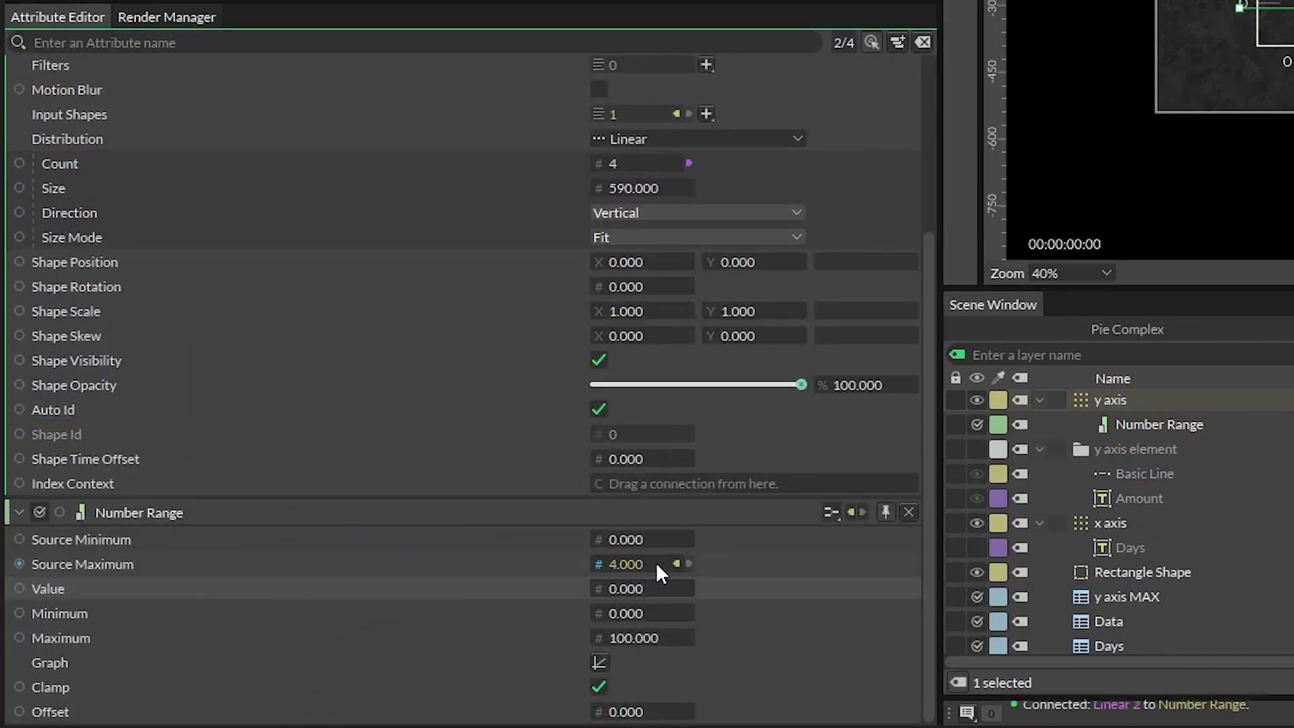
pyautogui.rightClick(465, 562)
pyautogui.click(574, 304)
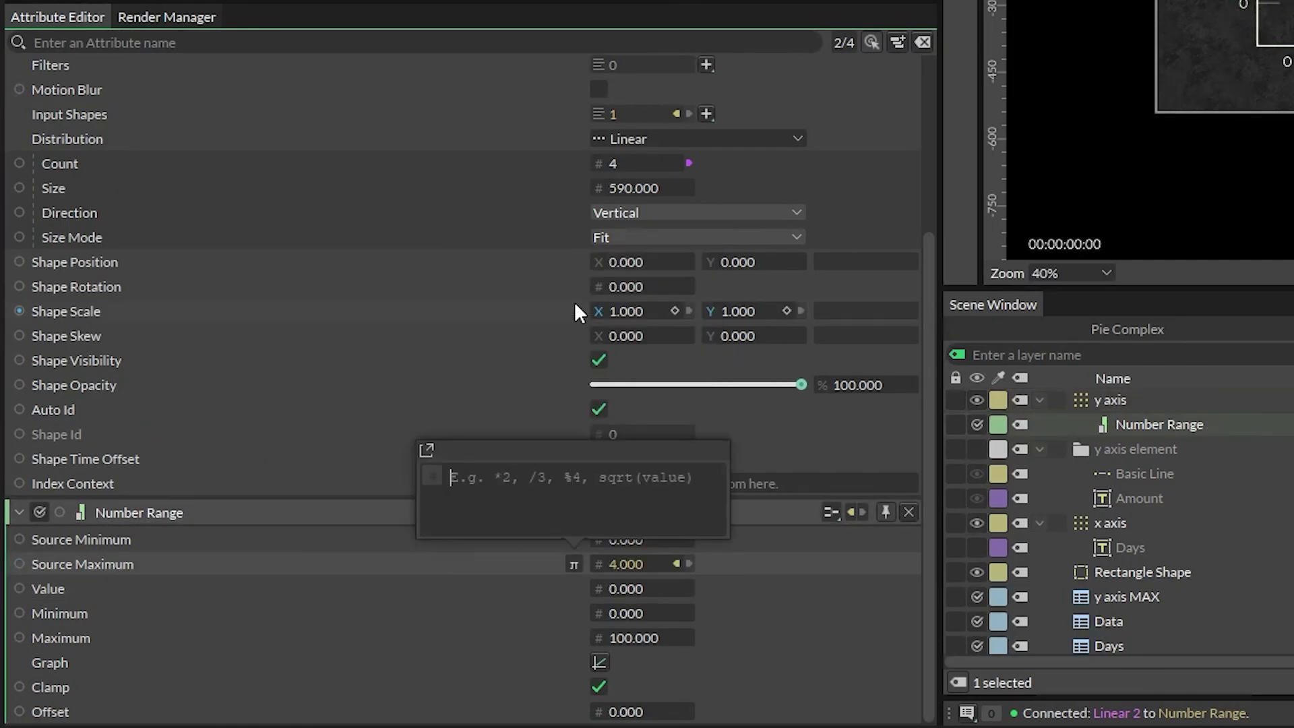
pyautogui.write('-1')
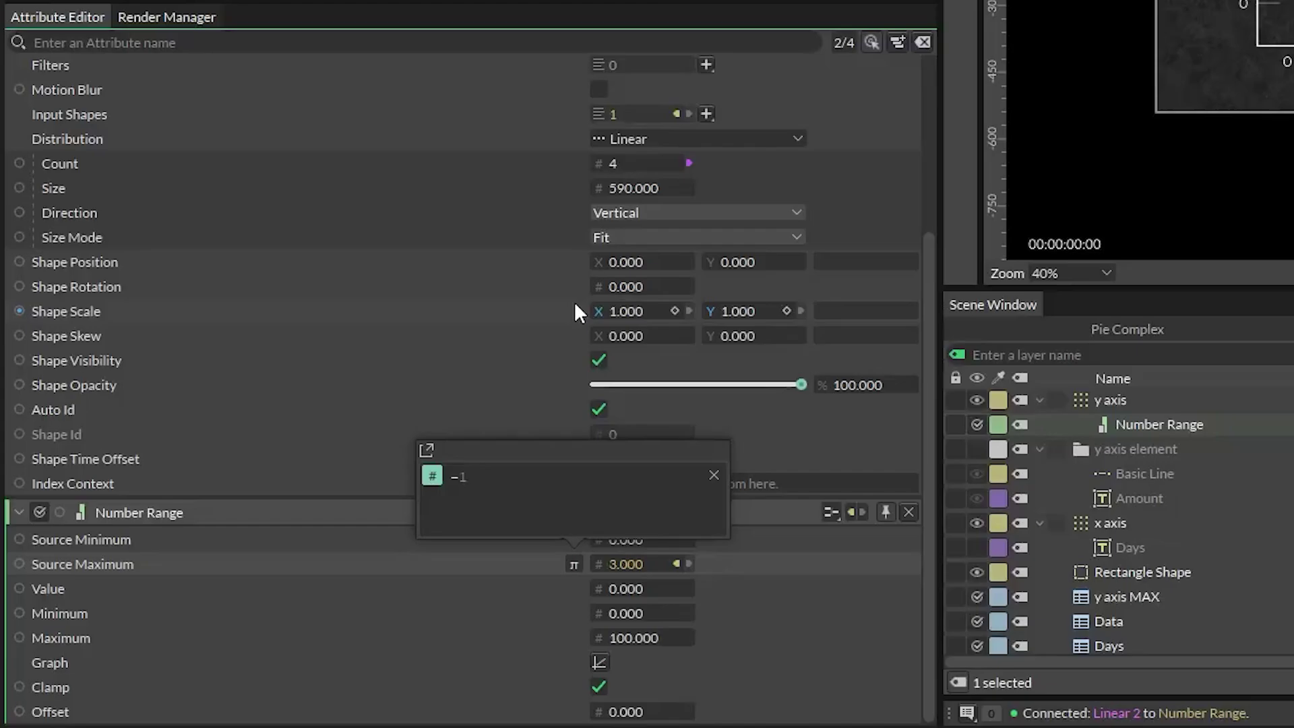
pyautogui.click(368, 564)
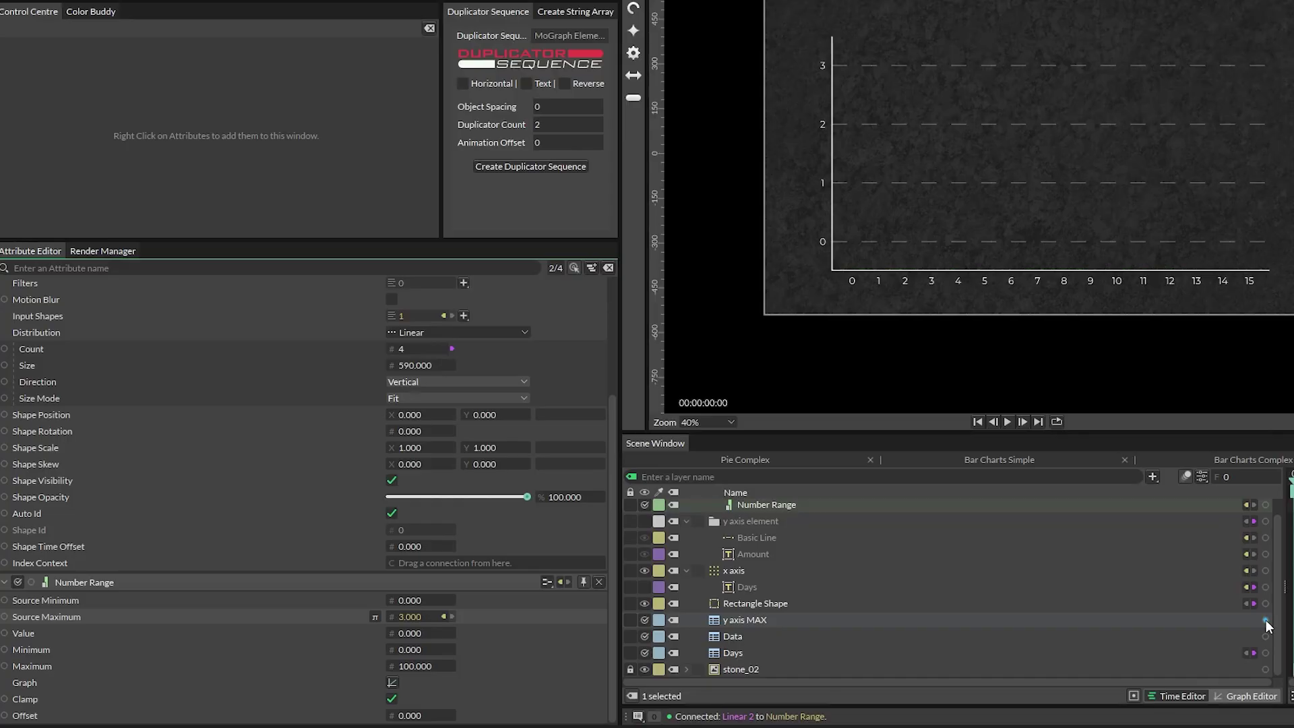
# Feed y axis MAX into the range maximum, connect Index Context, and set the label count to 7
pyautogui.moveTo(1265, 619); pyautogui.dragTo(425, 667)
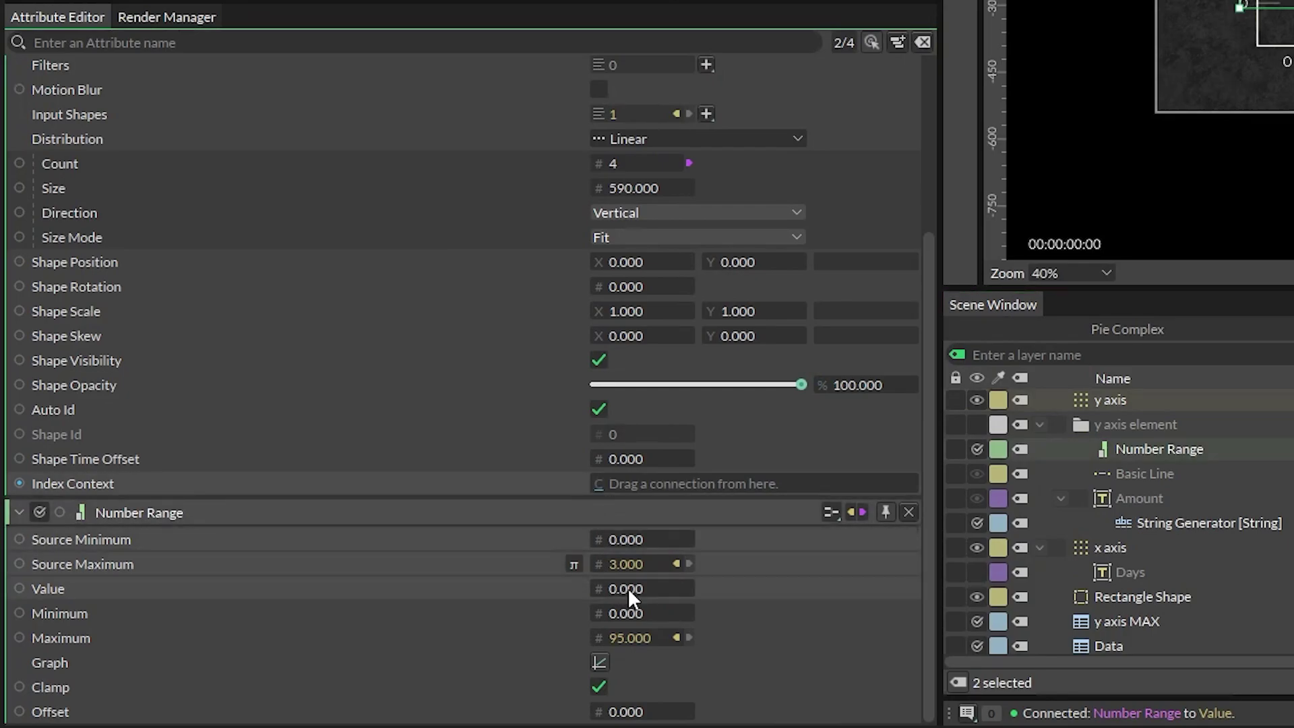
pyautogui.moveTo(661, 484); pyautogui.dragTo(636, 585)
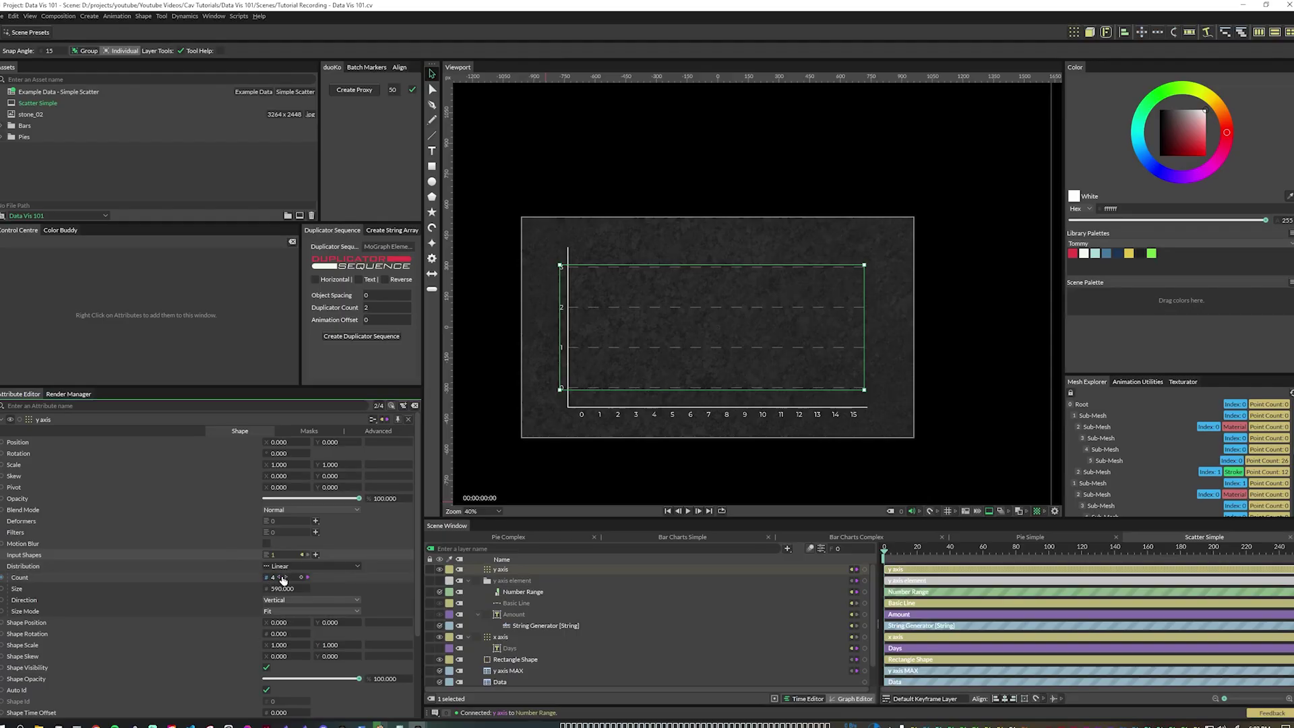
pyautogui.moveTo(283, 580); pyautogui.dragTo(290, 581)
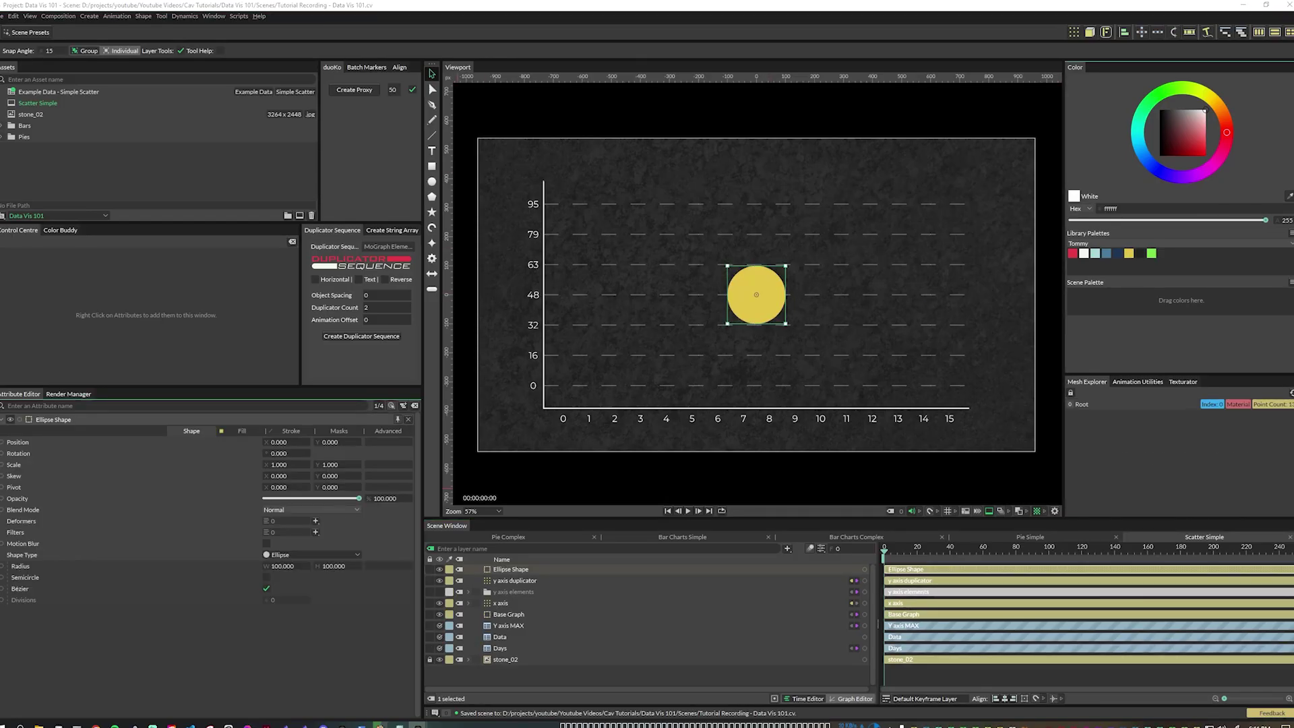
# Set the circle's radius to 10 and rename the layer to point
pyautogui.doubleClick(282, 566)
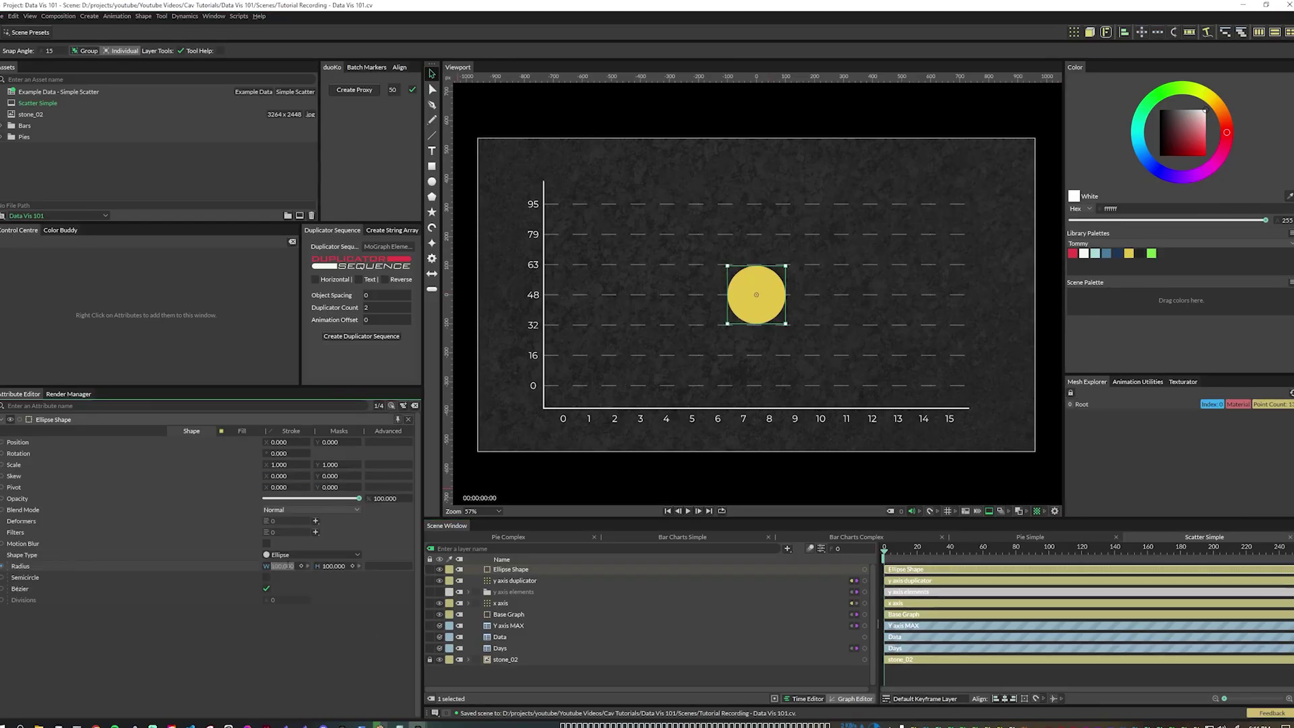
pyautogui.write('10')
pyautogui.press('Return')
pyautogui.doubleClick(510, 569)
pyautogui.write('point')
pyautogui.press('Return')
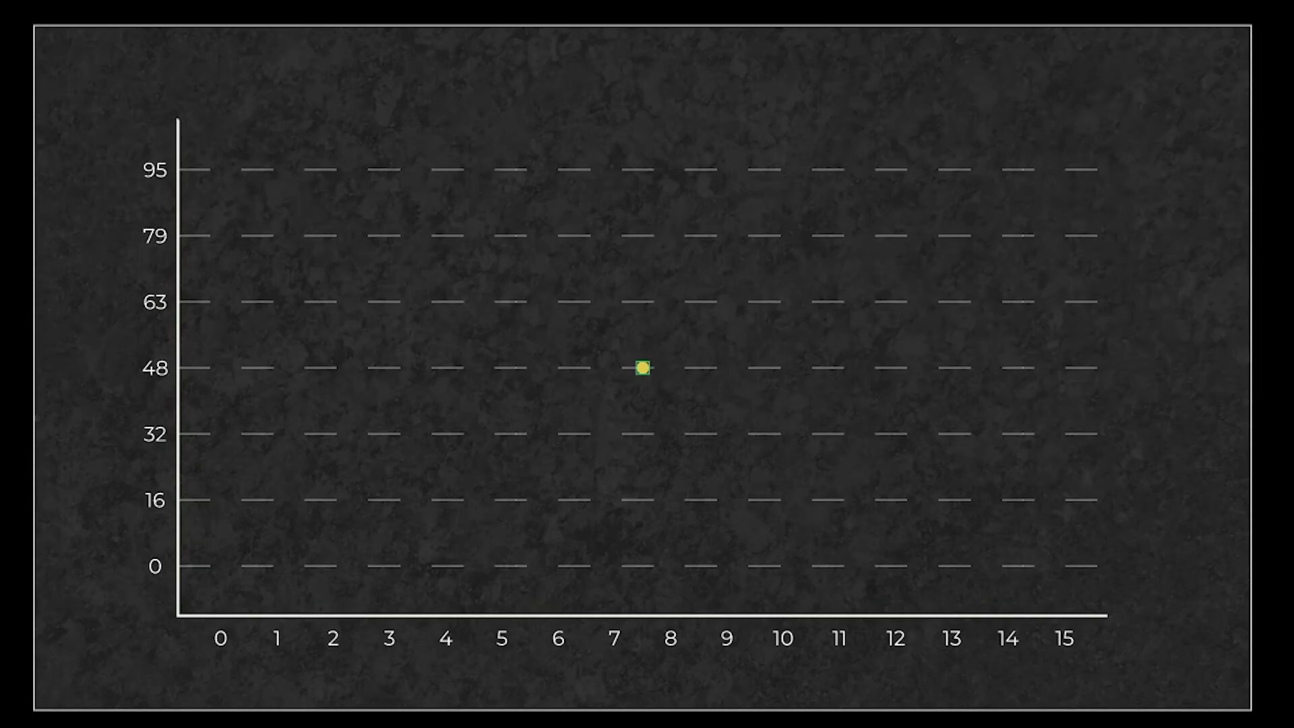
# Make a Linear 'data point' duplicator with its Size and Count linked to the x axis
pyautogui.write('data points')
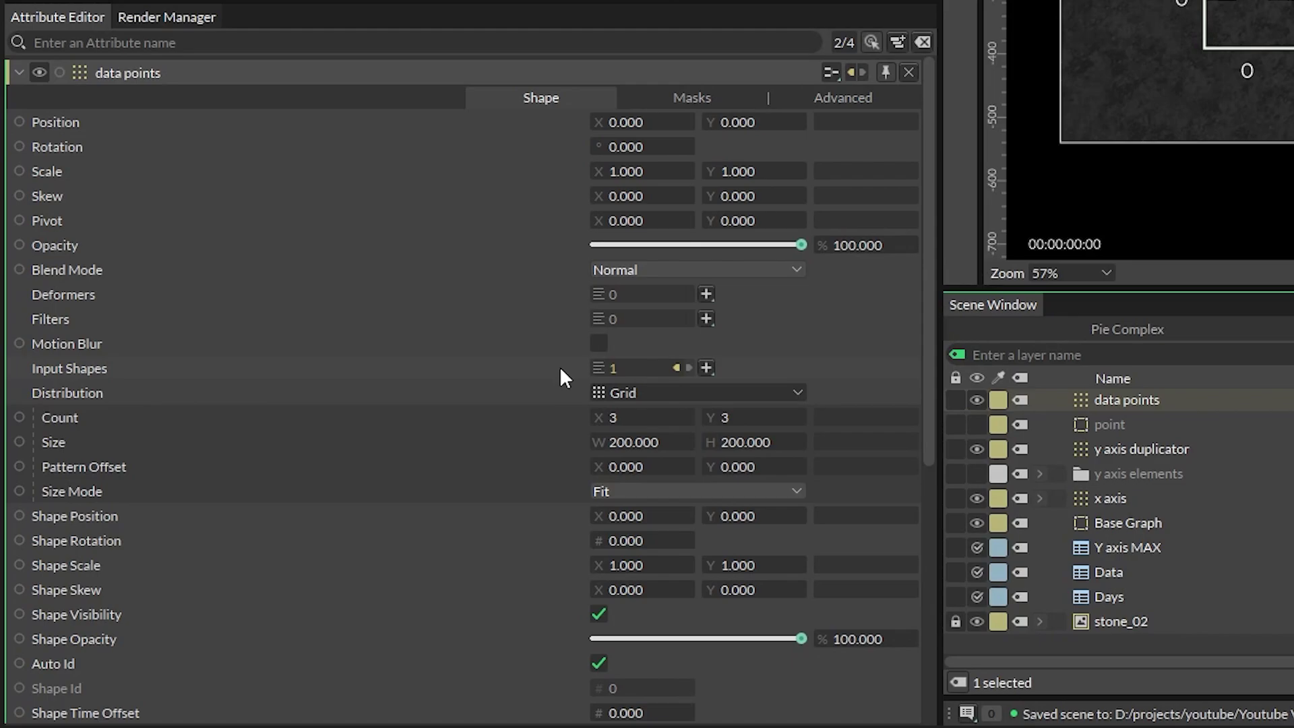
pyautogui.click(627, 392)
pyautogui.click(648, 422)
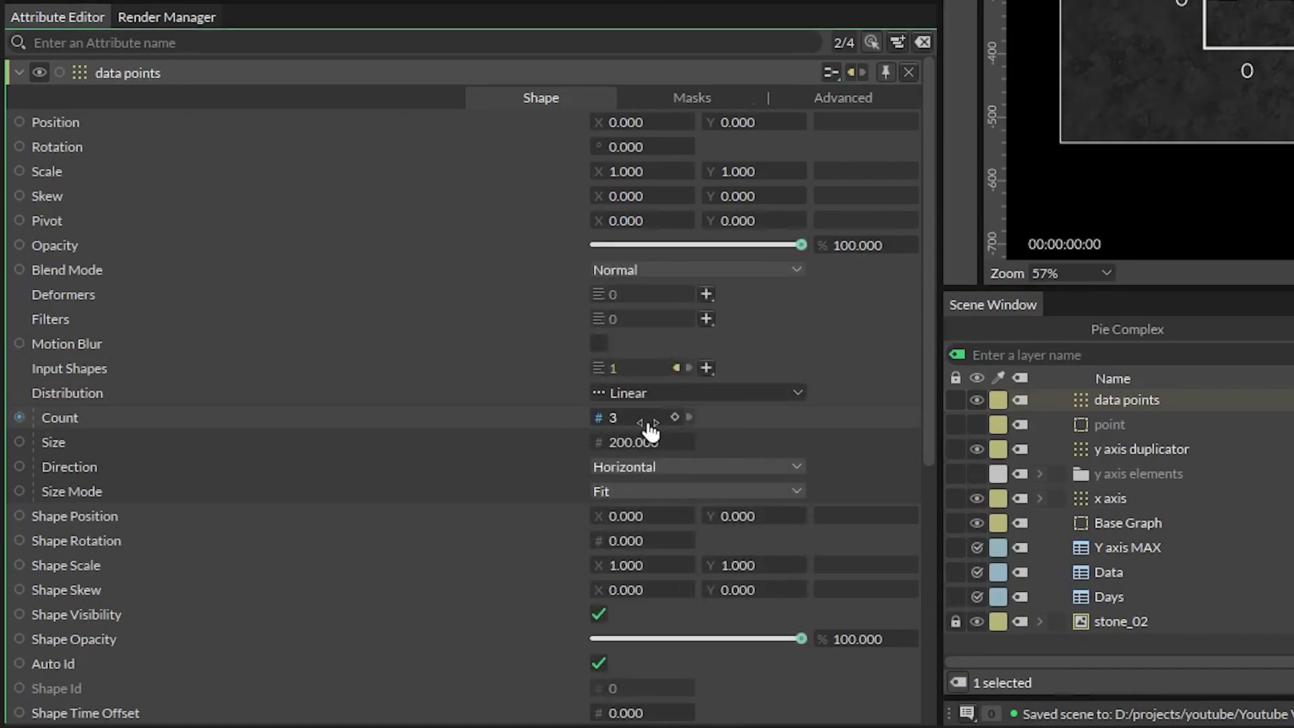
pyautogui.moveTo(20, 441); pyautogui.dragTo(616, 543)
pyautogui.scroll(5, 128, 304)
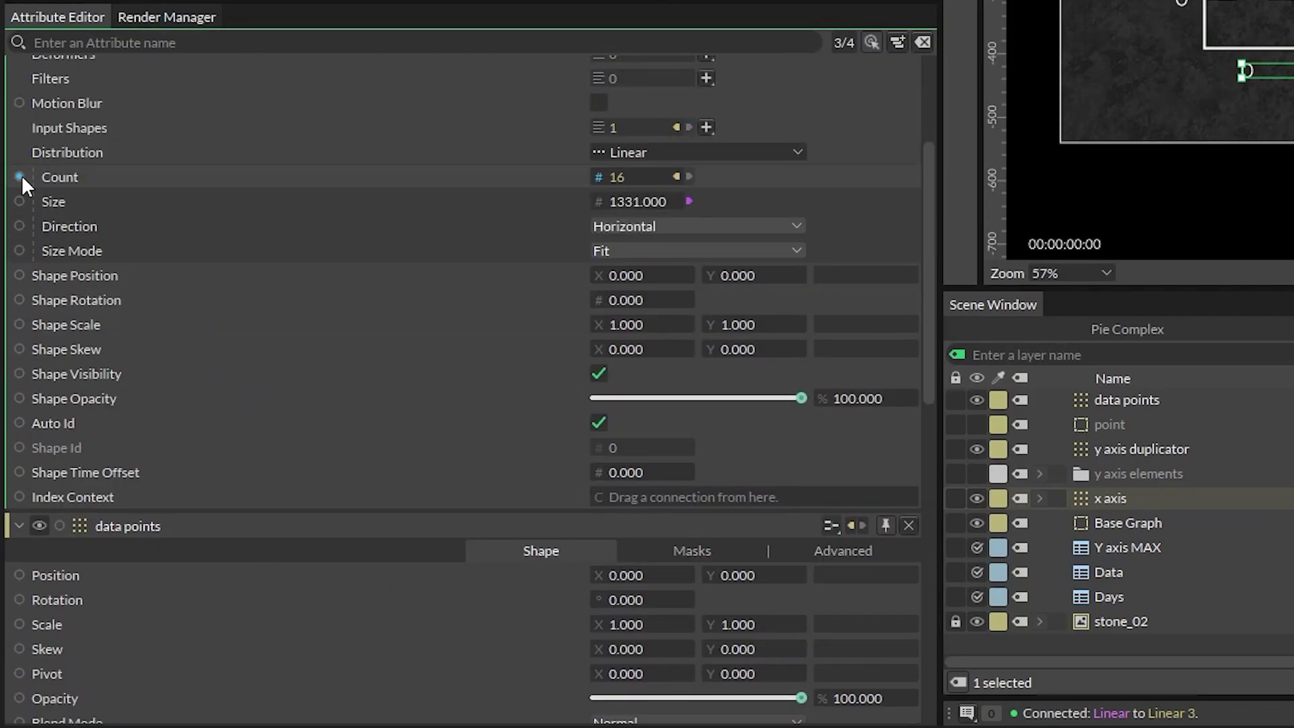
pyautogui.moveTo(20, 176); pyautogui.dragTo(629, 283)
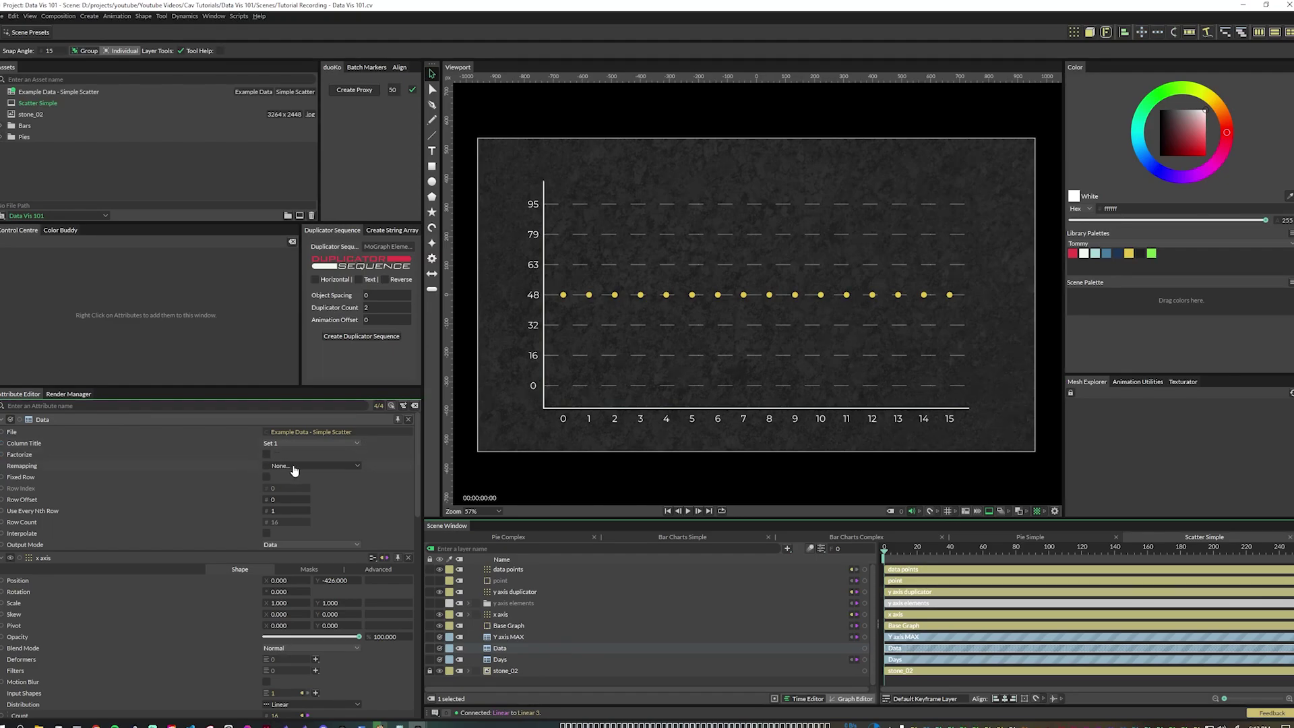
# Remap Data through a Number Range, linking Source Maximum to Y axis MAX and Maximum to y axis height
pyautogui.click(293, 470)
pyautogui.click(289, 497)
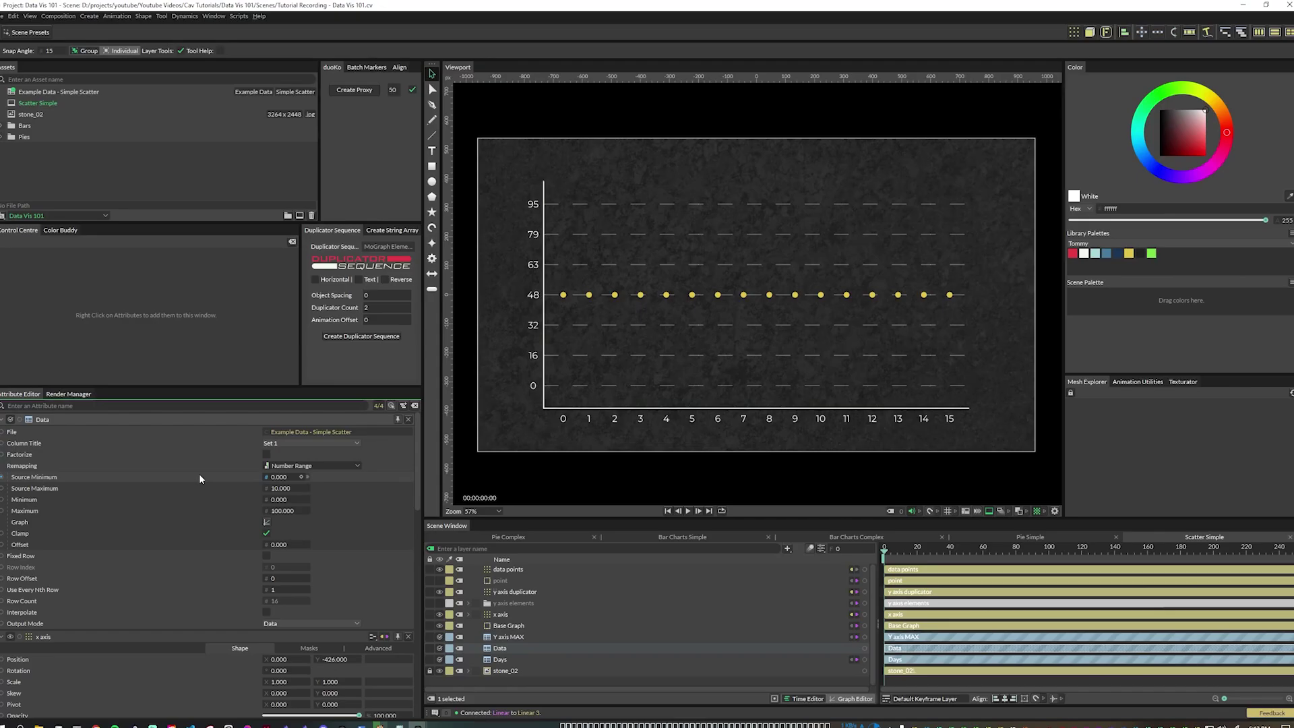
pyautogui.moveTo(853, 636); pyautogui.dragTo(288, 487)
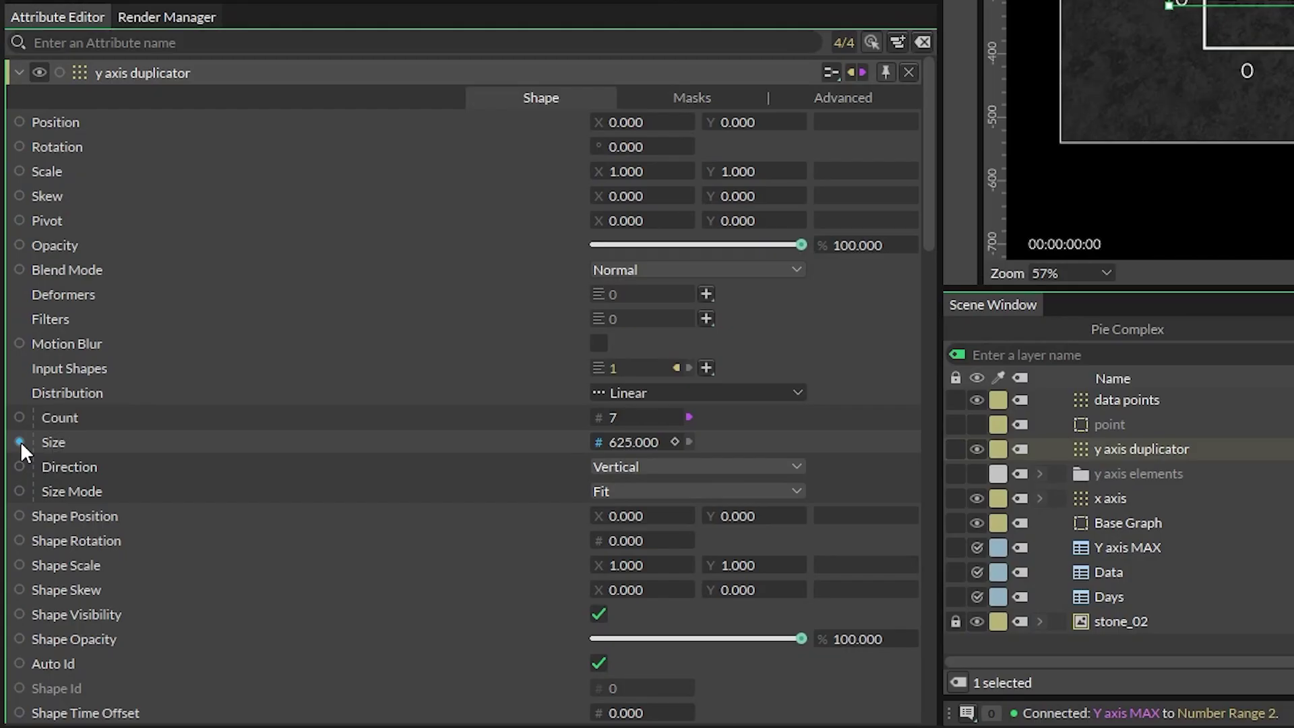
pyautogui.moveTo(20, 441); pyautogui.dragTo(652, 435)
# Finish linking the y axis height to Maximum and shift the data points to Y position -313
pyautogui.moveTo(1265, 622); pyautogui.dragTo(498, 568)
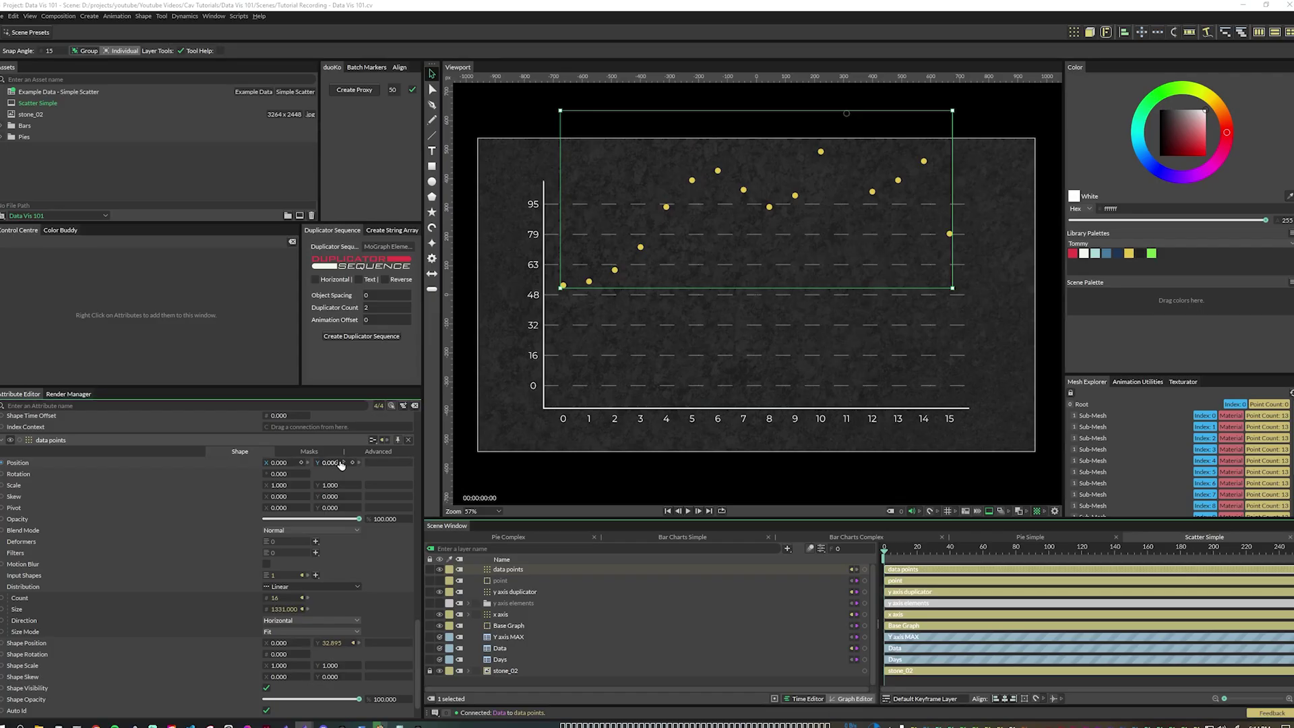
pyautogui.moveTo(342, 465); pyautogui.dragTo(175, 486)
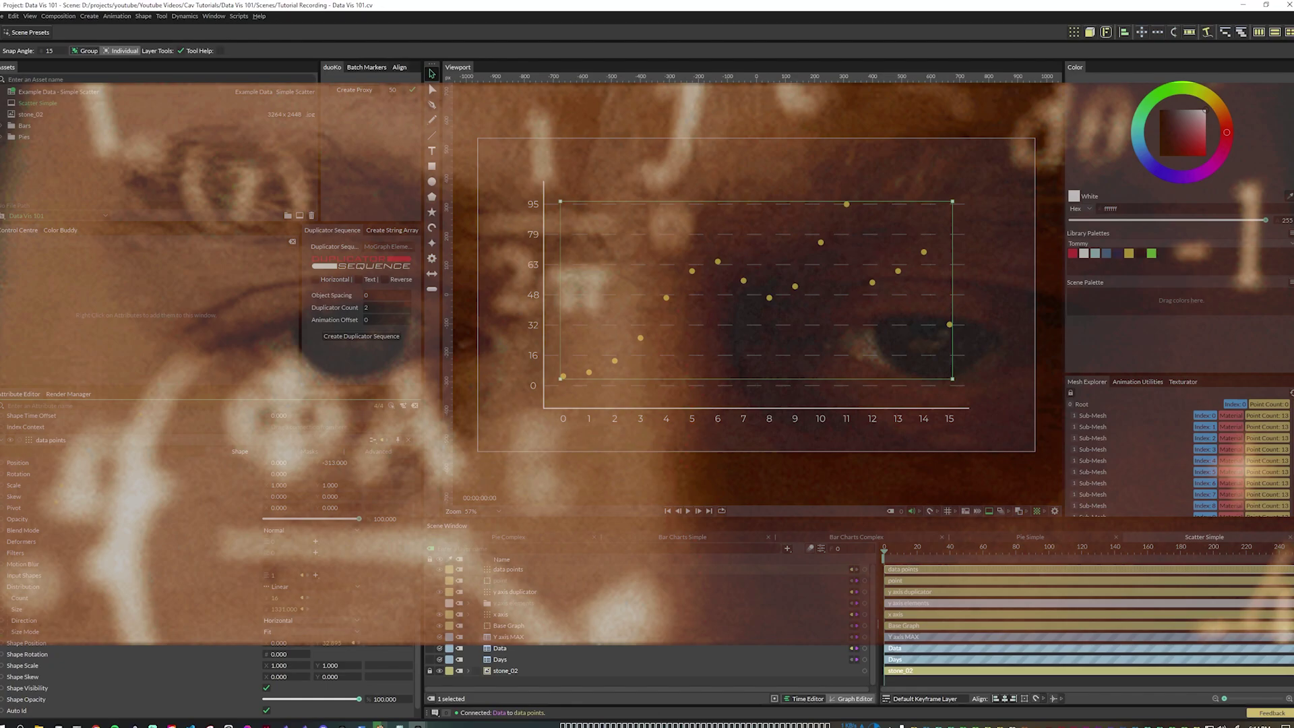
# Play the rising-points animation in the maximised viewport, then search the layer list for 'points'
pyautogui.press('`')
pyautogui.click(593, 712)
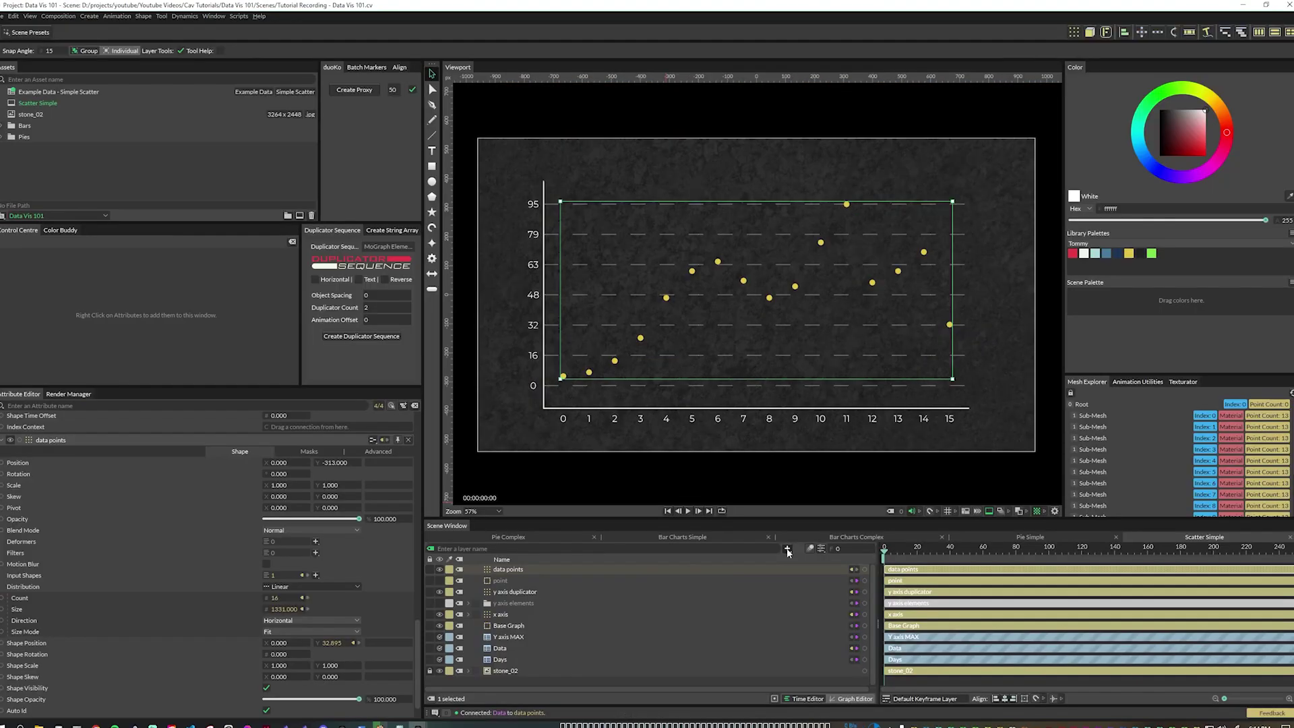
pyautogui.click(787, 548)
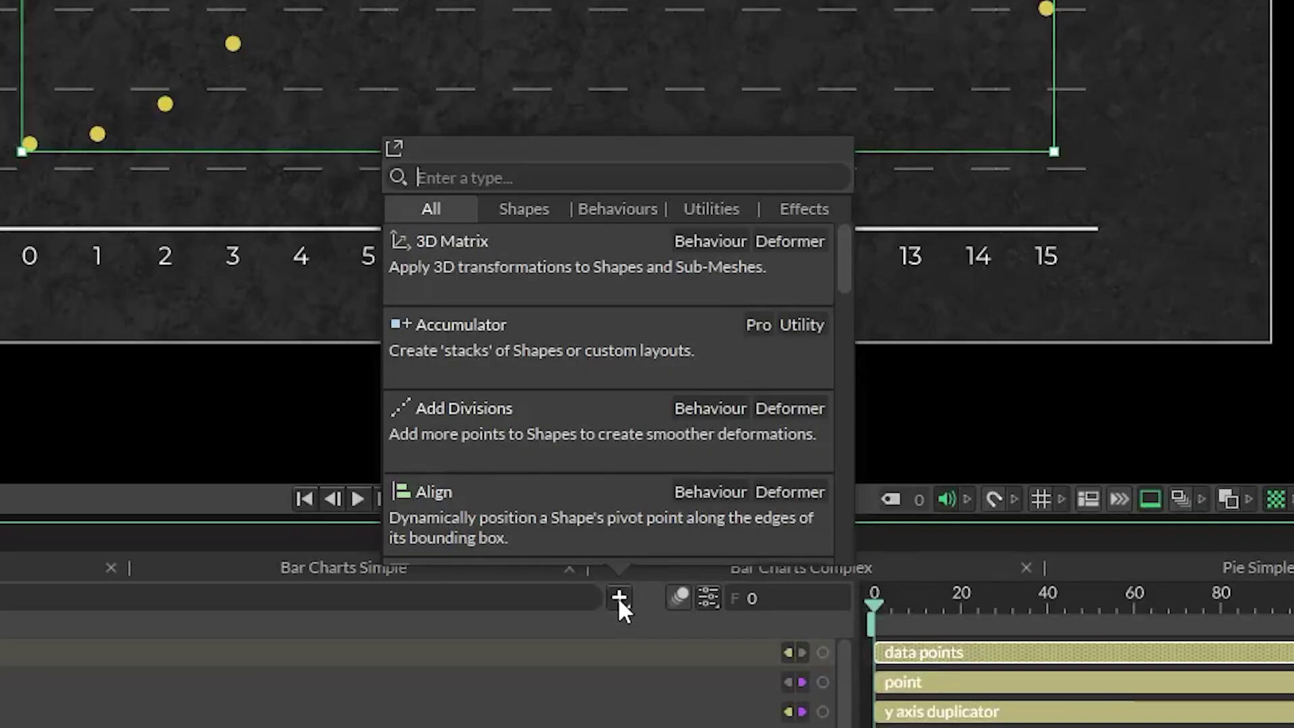
pyautogui.write('points')
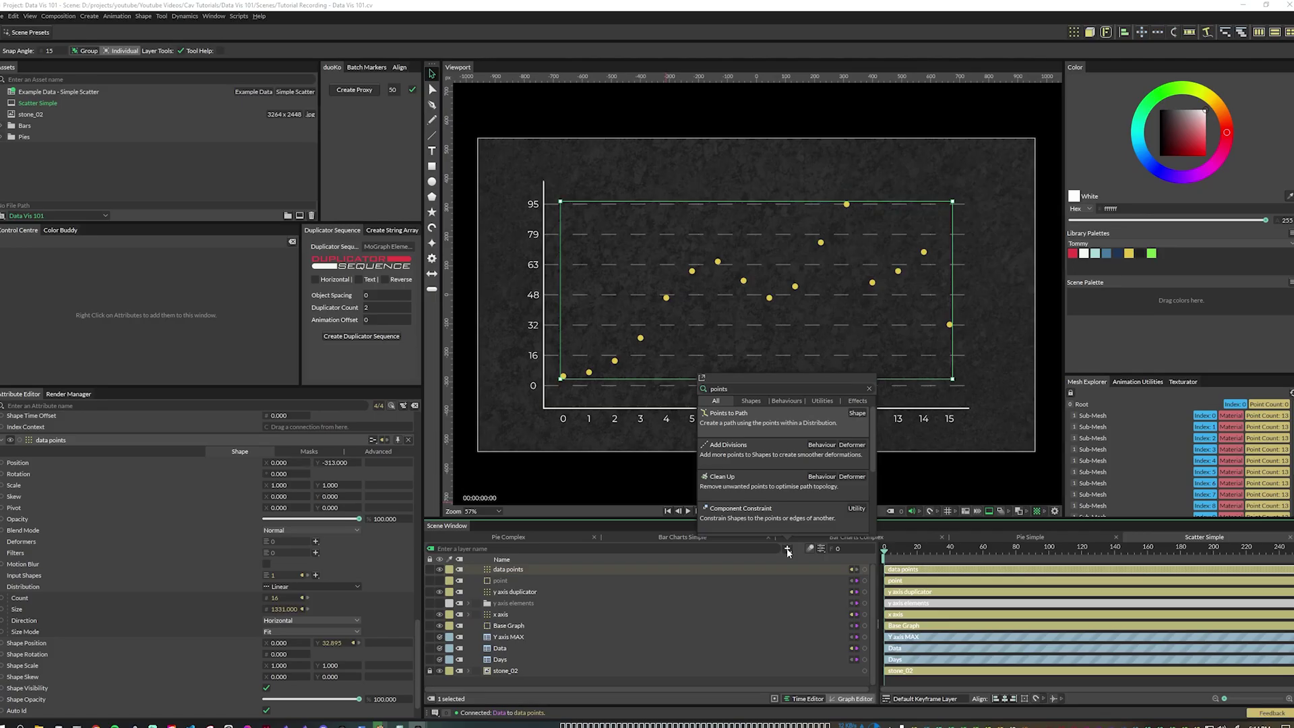
# Add a Points to Path layer with a 2 2 stroke dash pattern
pyautogui.click(784, 431)
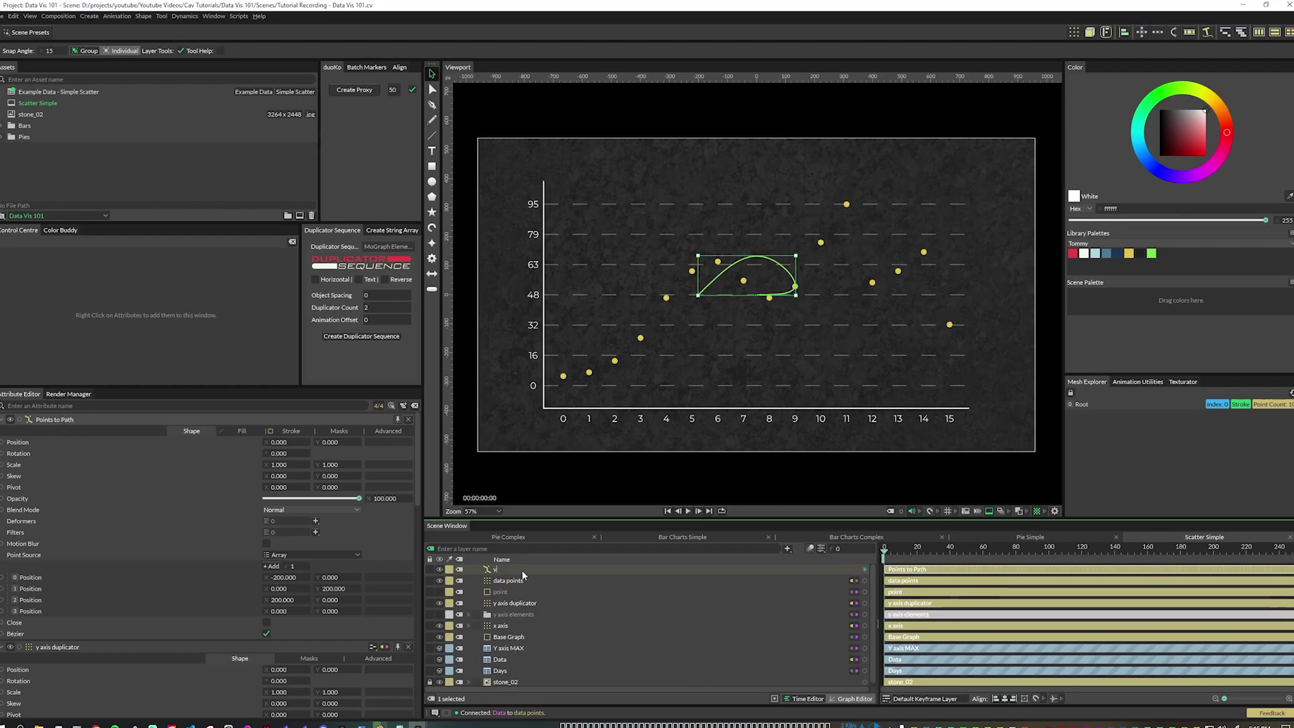
pyautogui.click(295, 577)
pyautogui.write('2 2')
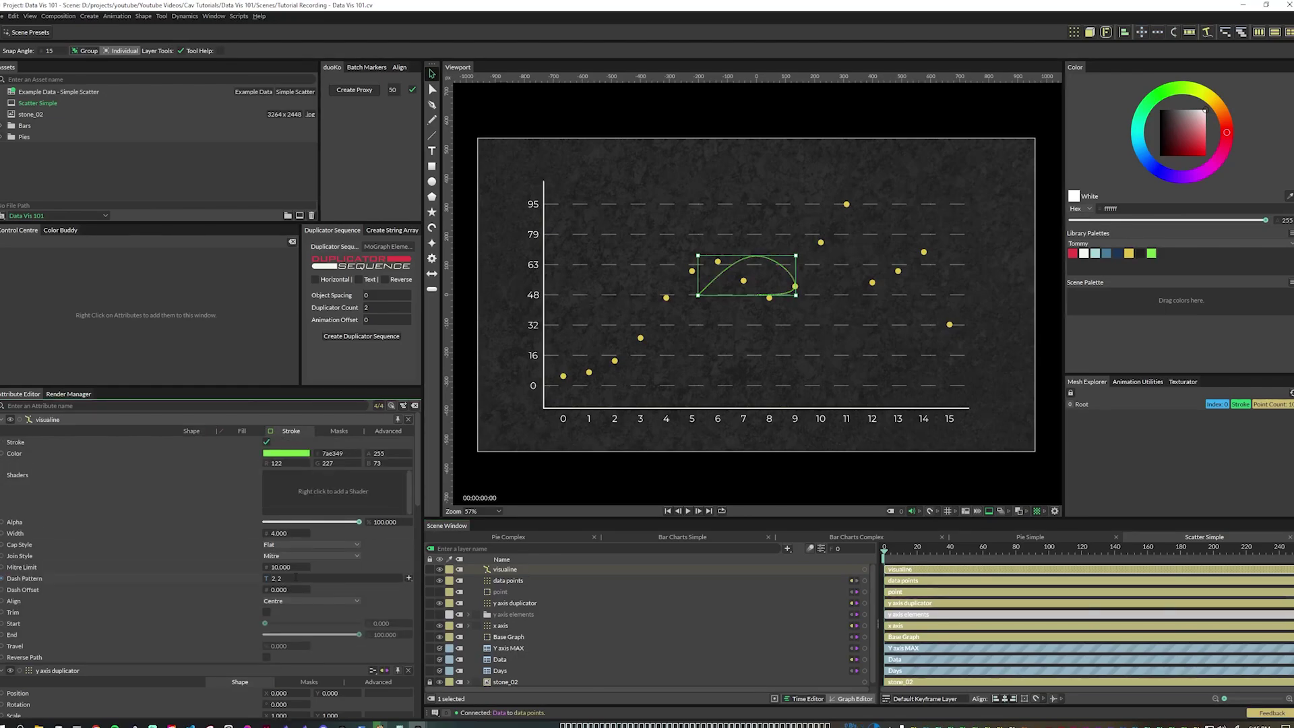
# Set the path's Point Source to Sub-Mesh with data points as the Input Shape
pyautogui.click(191, 431)
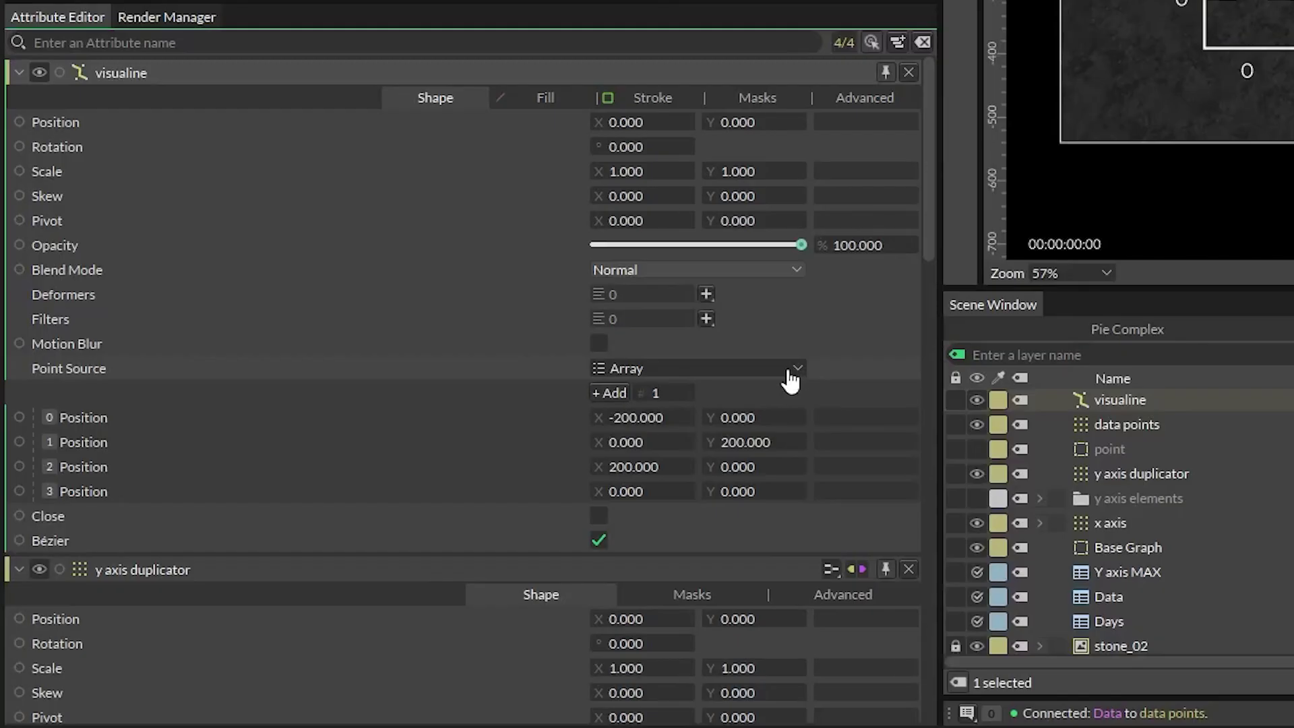
pyautogui.click(351, 554)
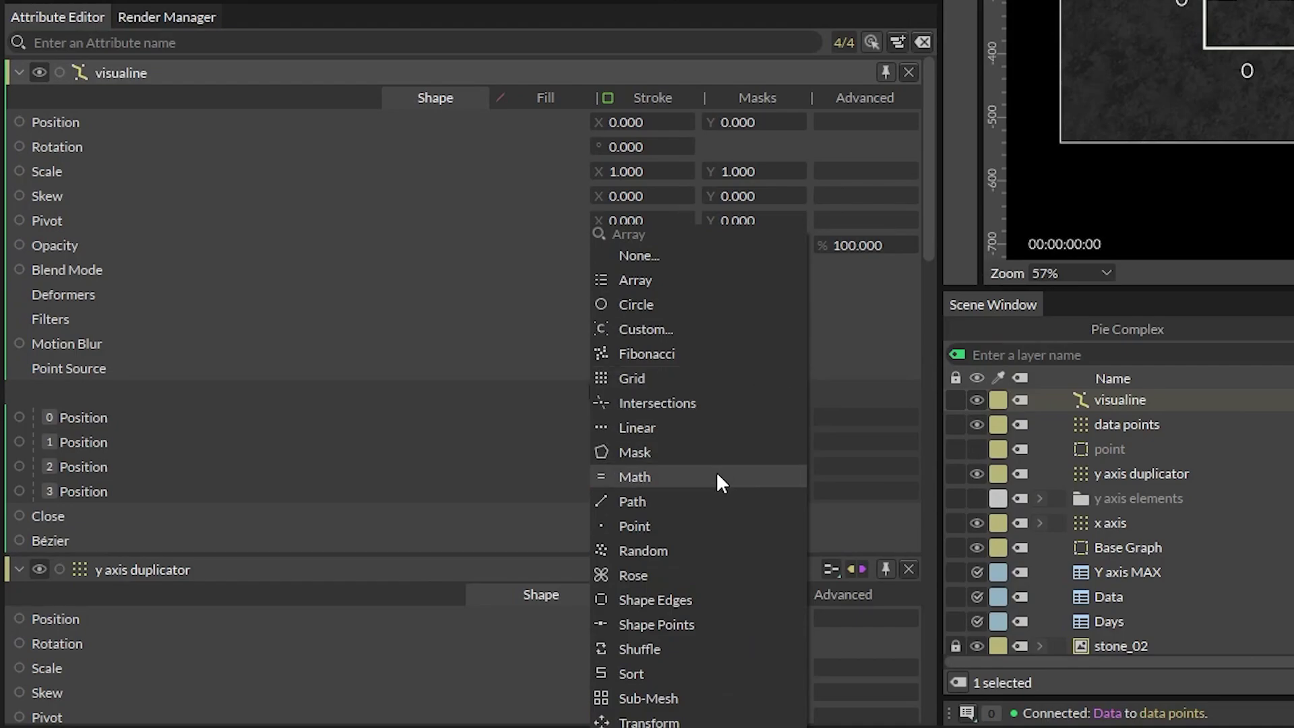
pyautogui.click(664, 697)
pyautogui.moveTo(1126, 423); pyautogui.dragTo(788, 394)
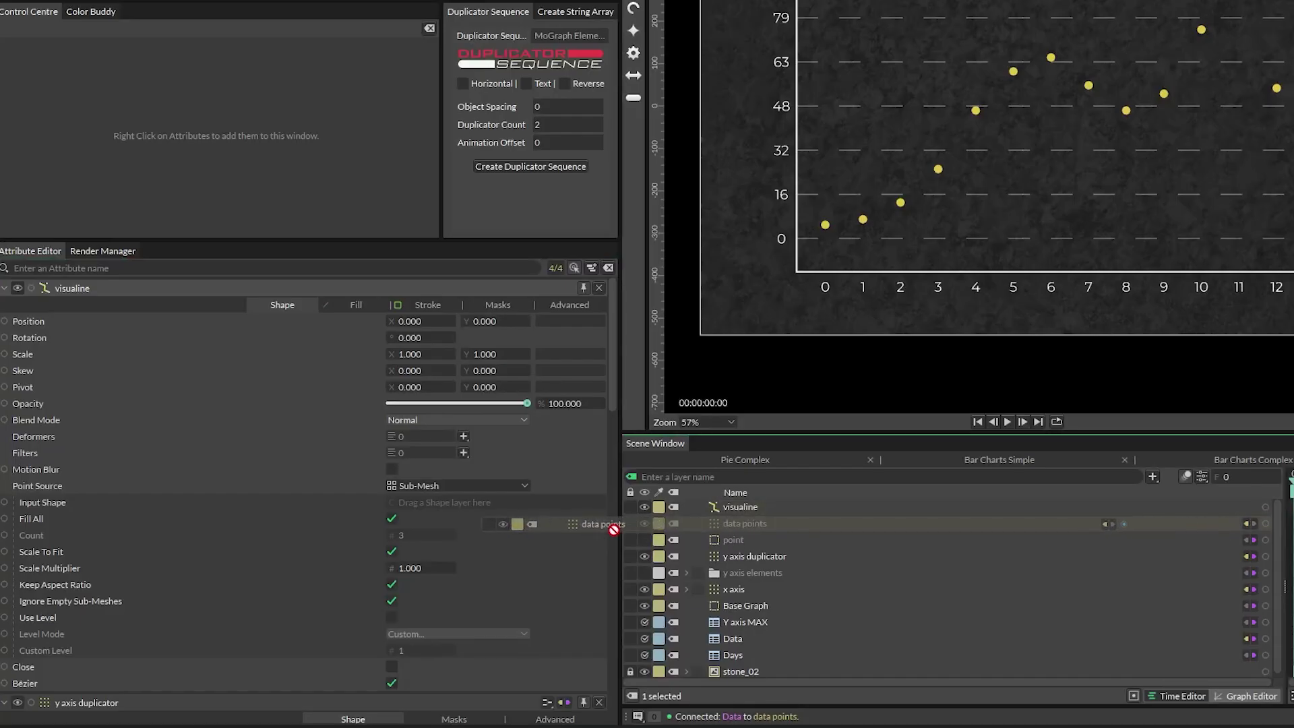
pyautogui.moveTo(519, 504); pyautogui.dragTo(519, 505)
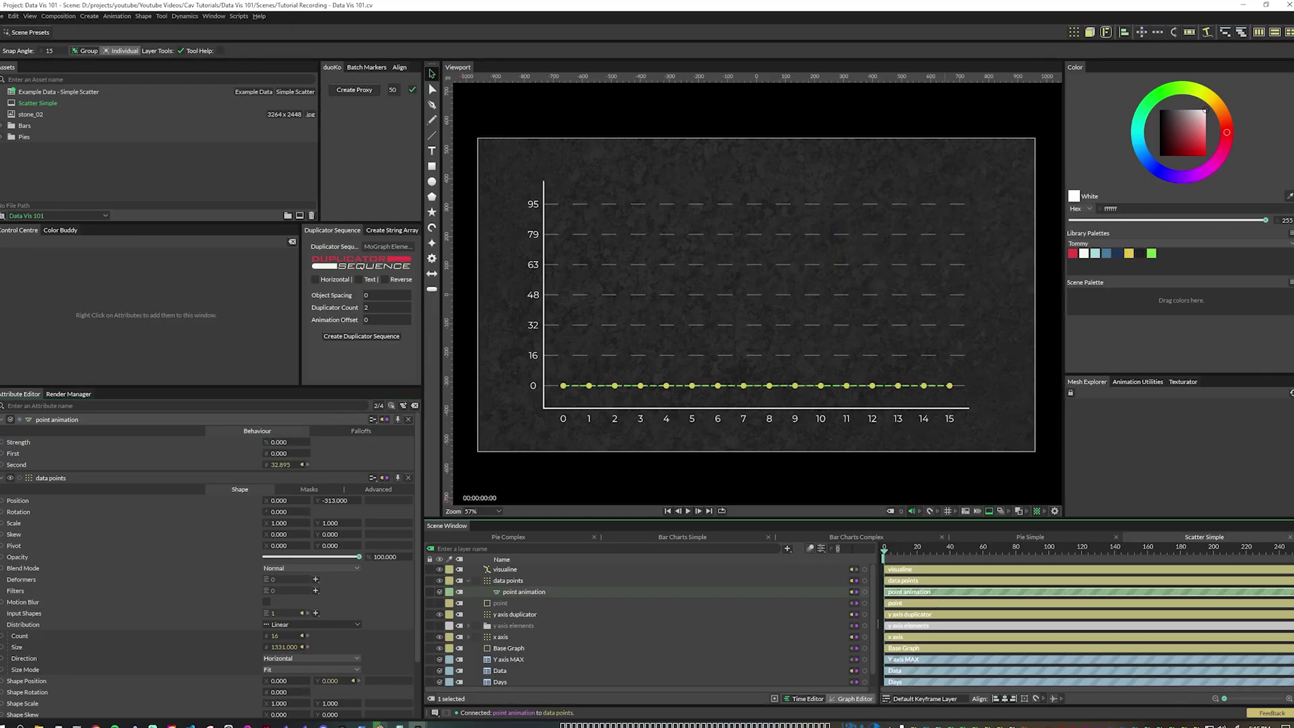
# Give the point Strength keyframe a Magic Easing Bounce Out and play the points rising from zero
pyautogui.press('Home')
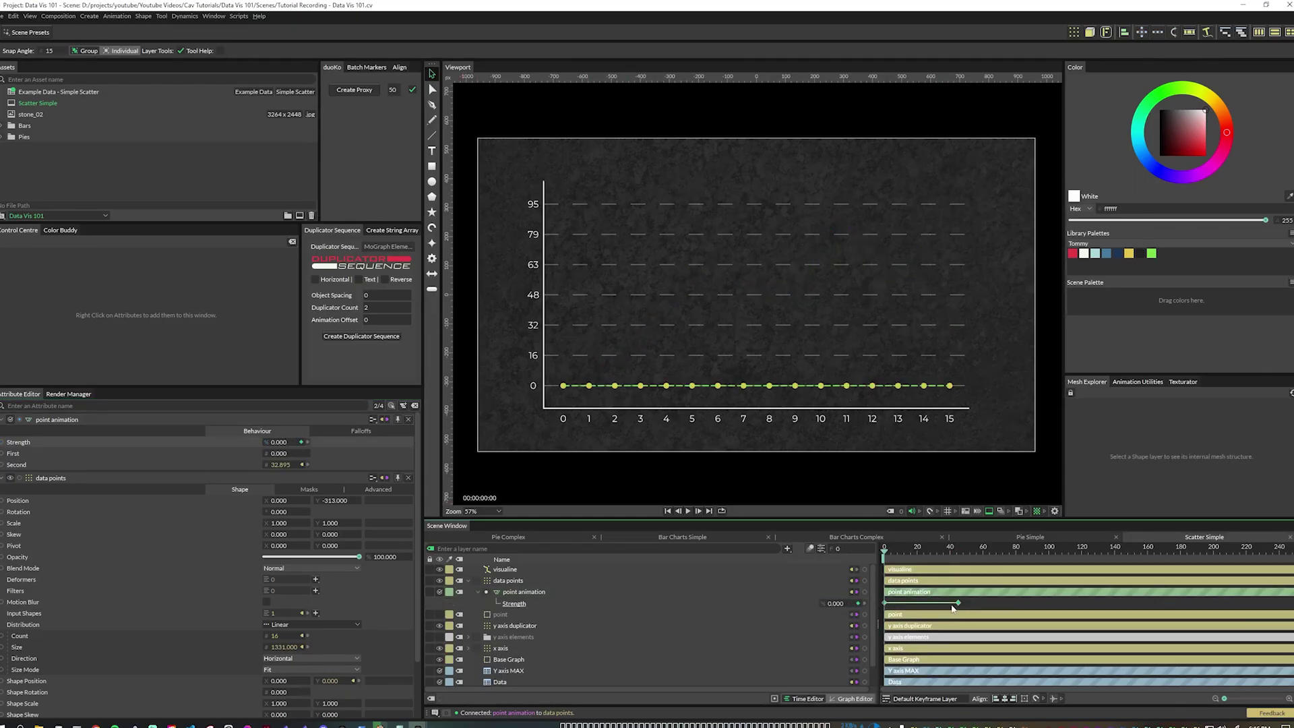
pyautogui.rightClick(958, 603)
pyautogui.moveTo(1018, 488)
pyautogui.click(1107, 694)
pyautogui.press('space')
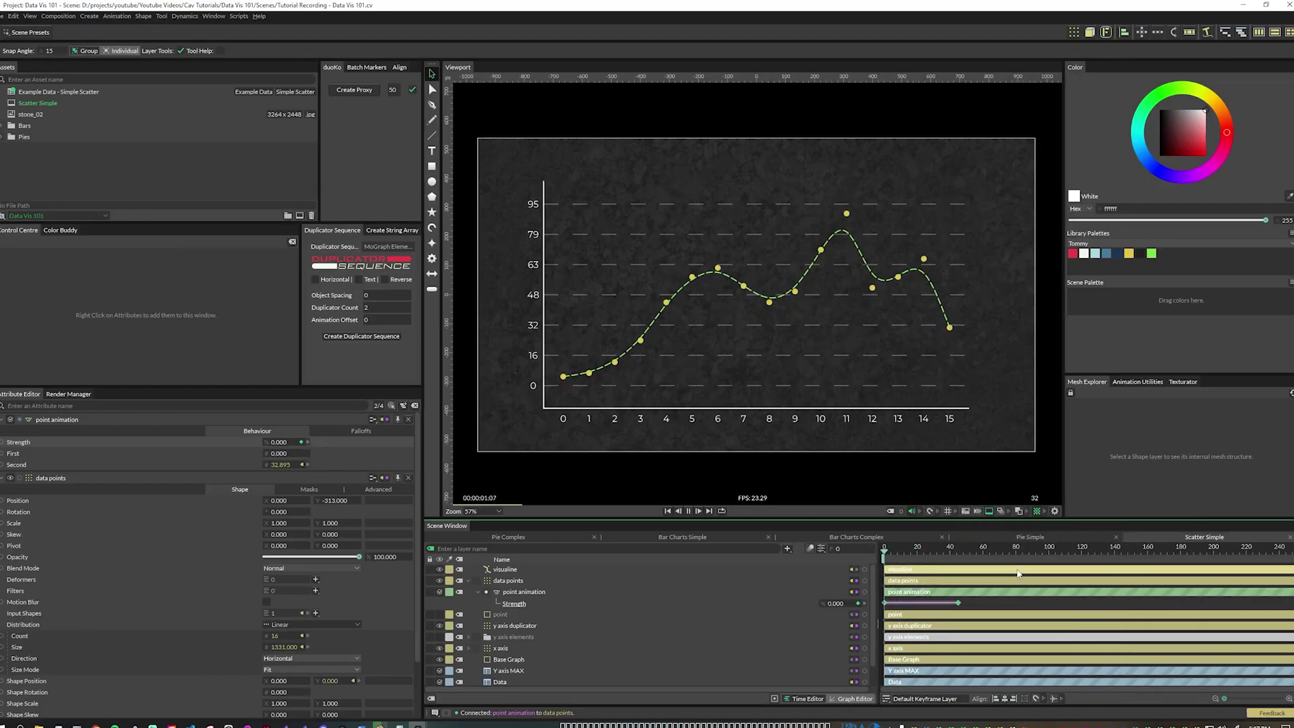
# Enable Trim on visualine and keyframe its stroke End from 0 to 100 so the line draws on
pyautogui.click(504, 570)
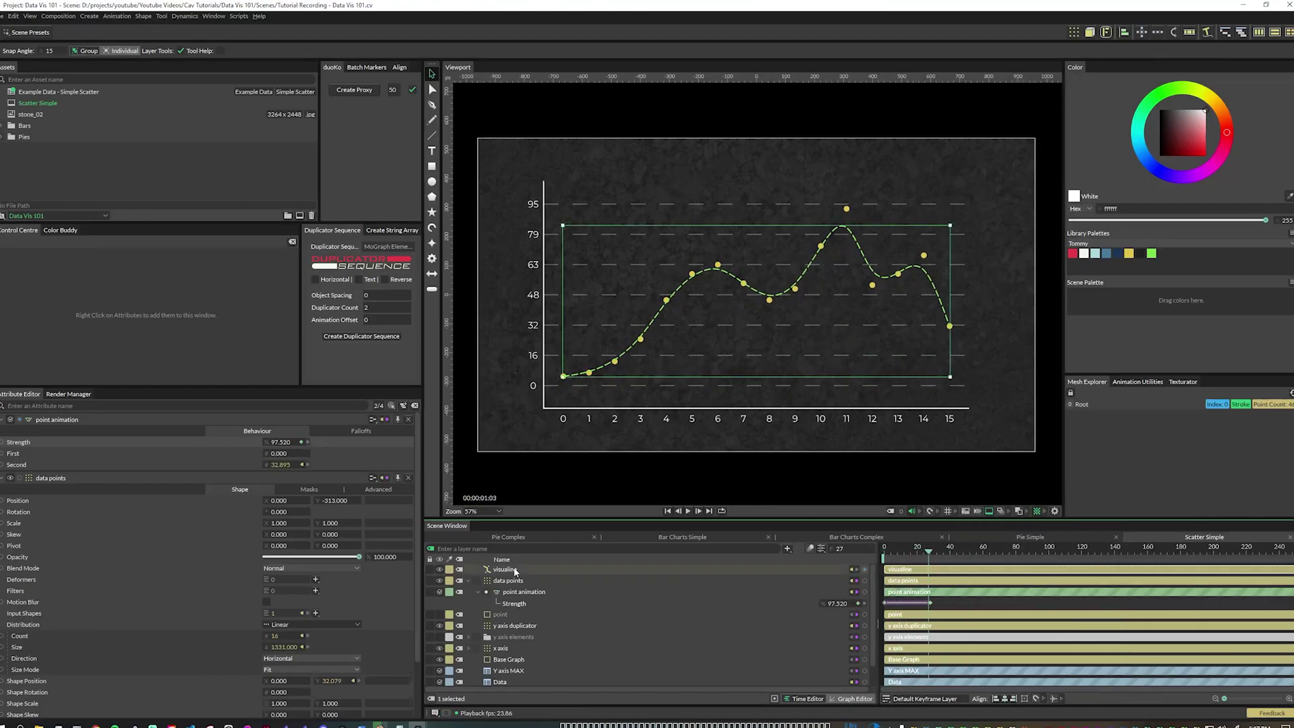
pyautogui.click(266, 612)
pyautogui.click(404, 634)
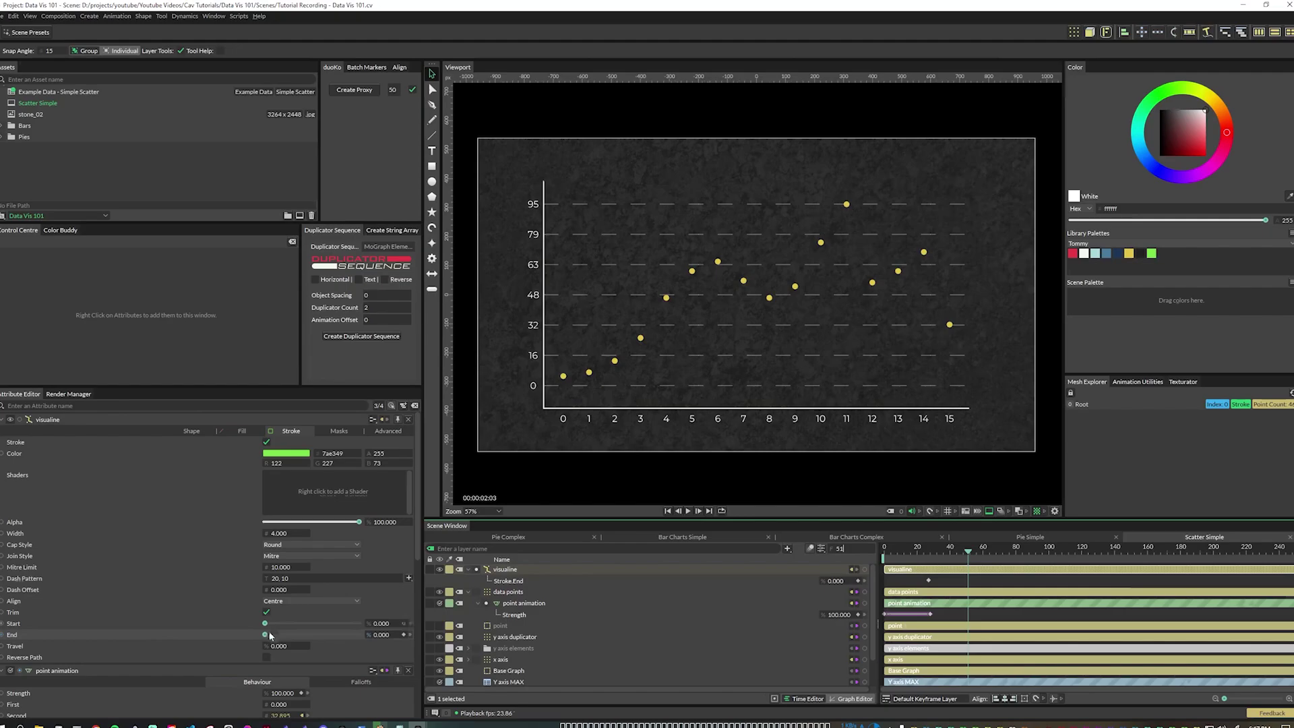
pyautogui.moveTo(270, 635); pyautogui.dragTo(361, 636)
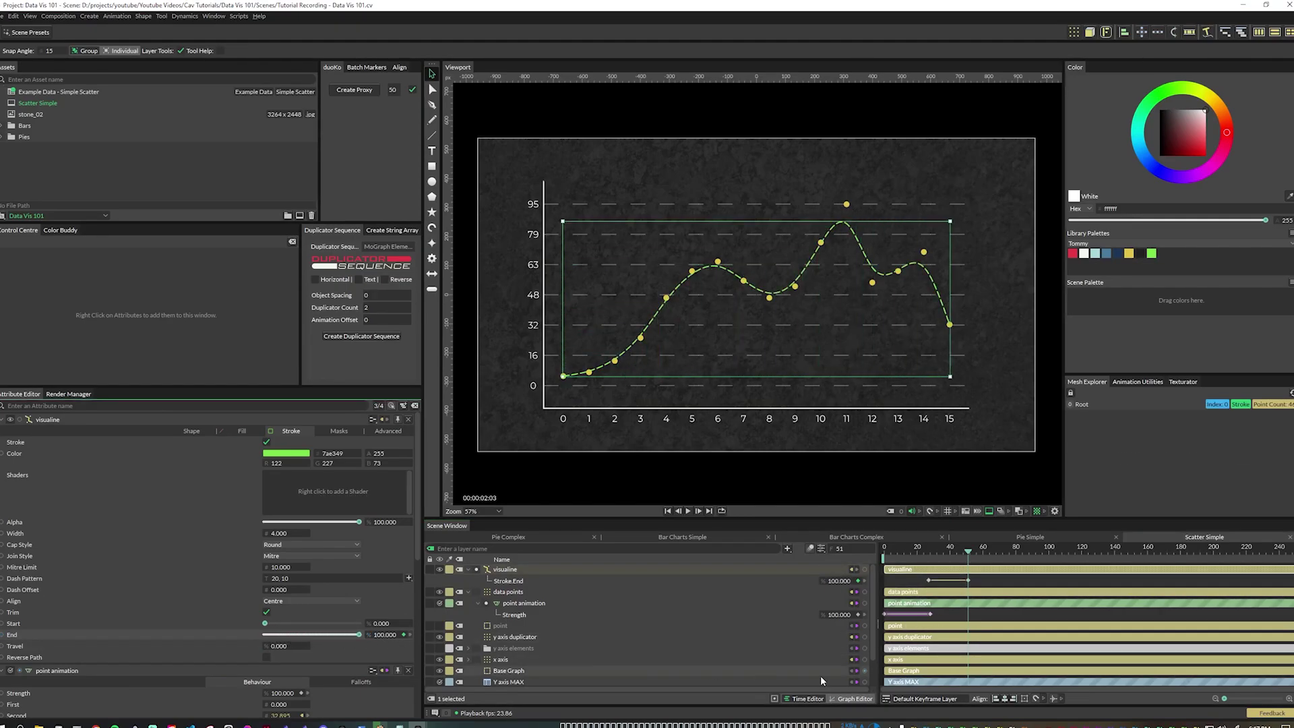
pyautogui.press('`')
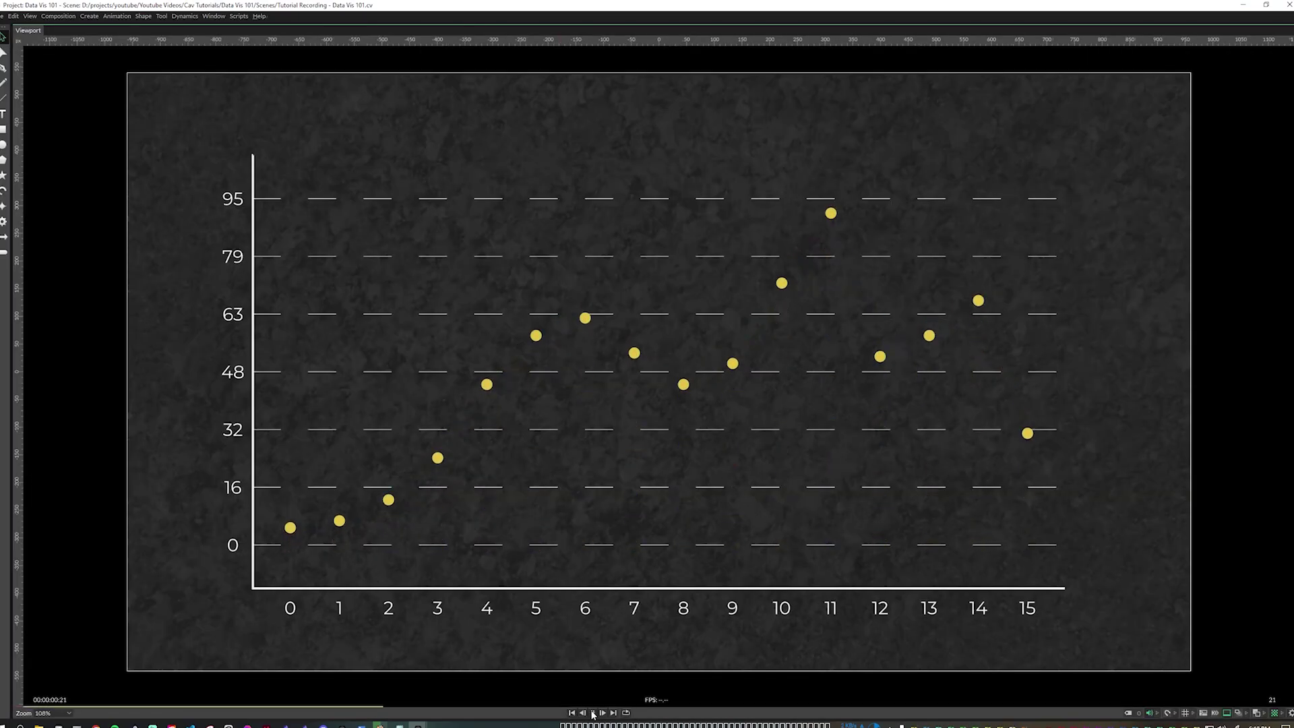